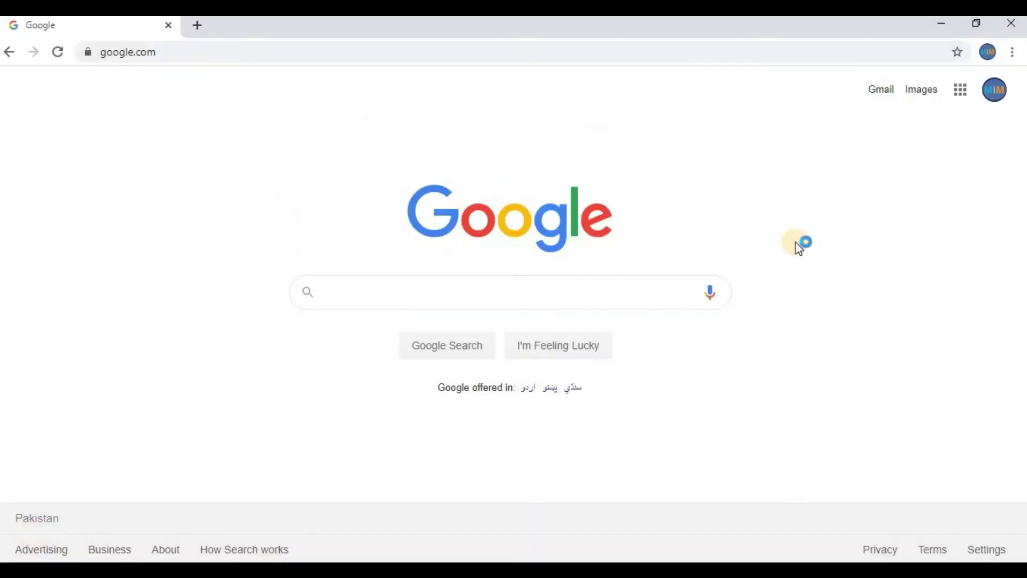
# - Open the Google apps launcher on the Google homepage
pyautogui.click(961, 91)
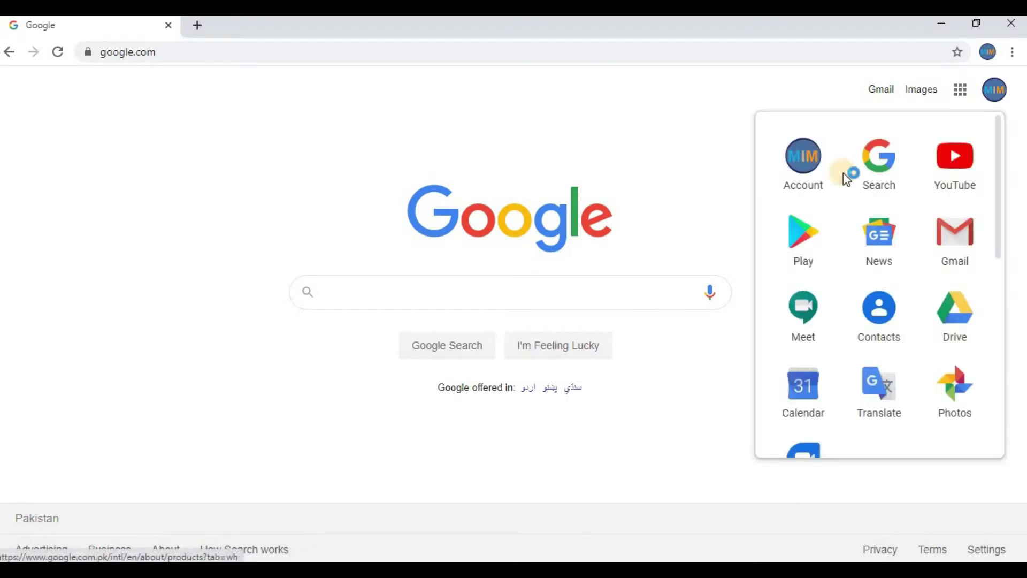
# - Open Classroom, start creating a class and accept the school-use notice
pyautogui.scroll(-5, 1004, 242)
pyautogui.click(953, 297)
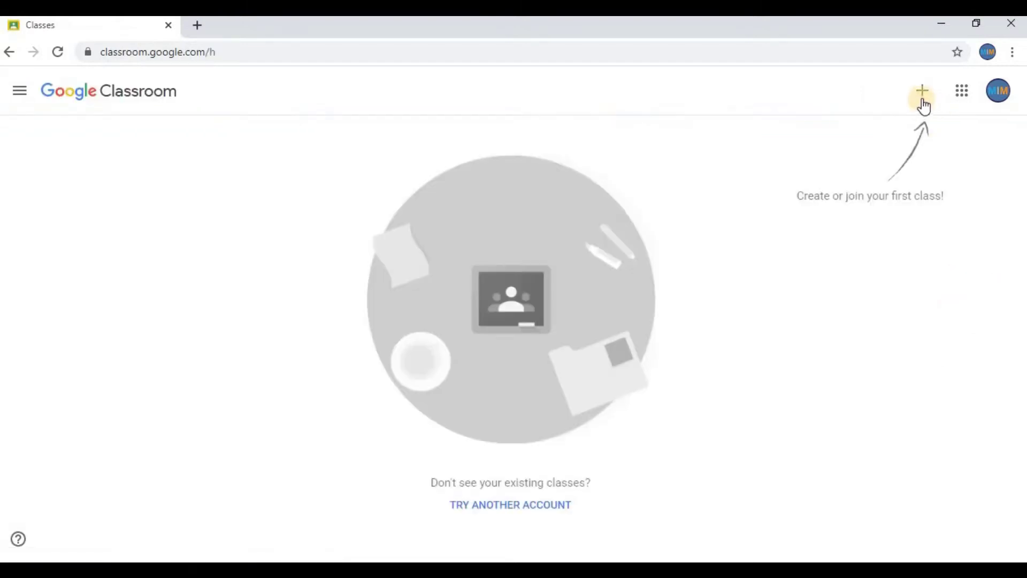
pyautogui.click(923, 103)
pyautogui.click(908, 147)
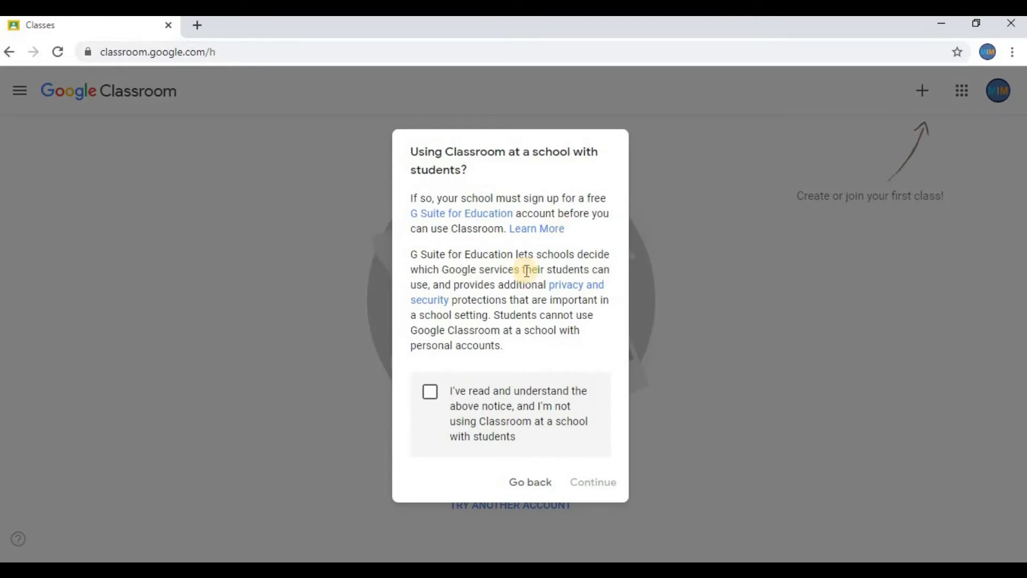
pyautogui.click(483, 391)
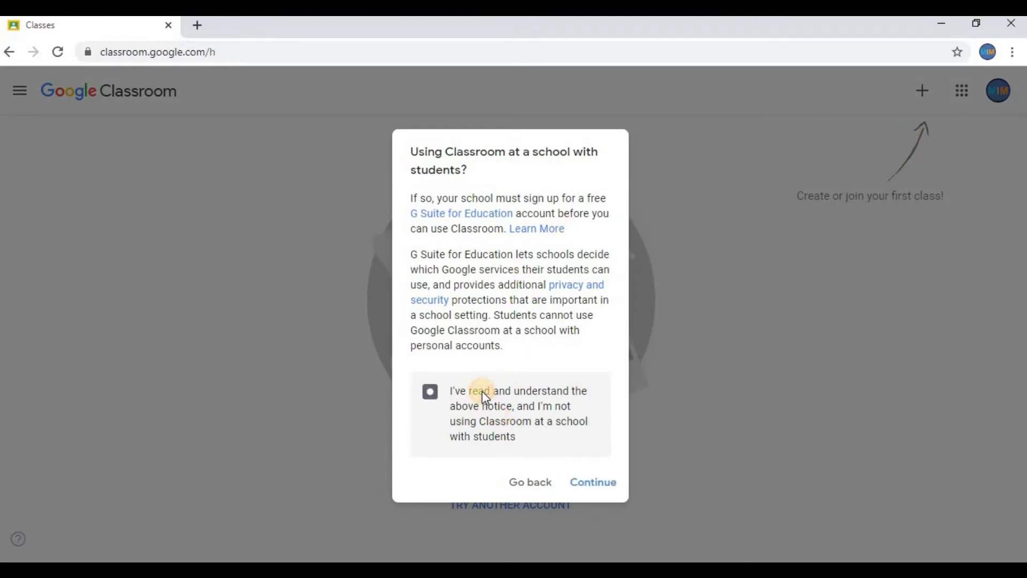
pyautogui.click(602, 484)
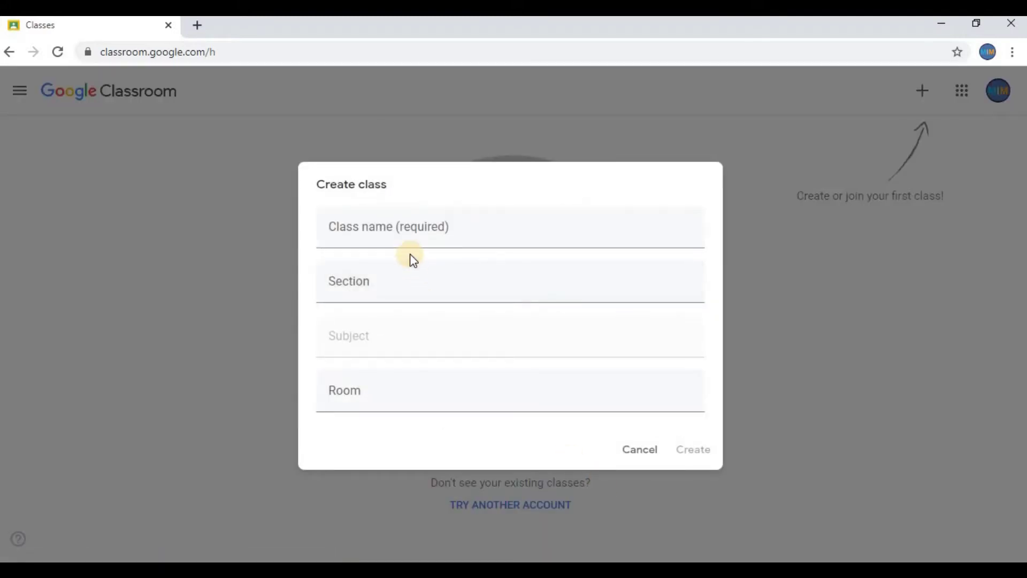
# - Name the new class 'Mathematics' and create it
pyautogui.click(418, 234)
pyautogui.write('M')
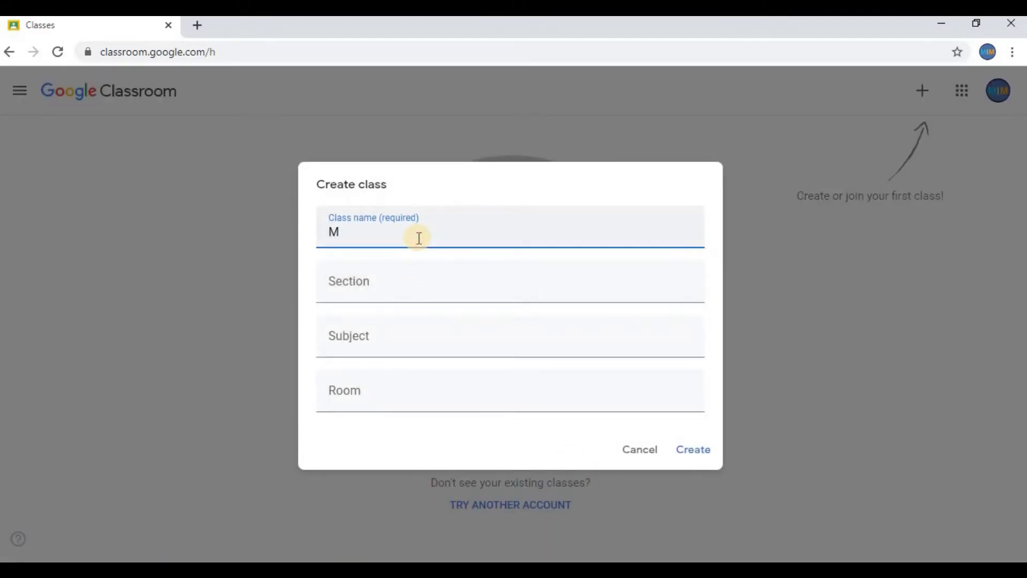
pyautogui.write('athematics')
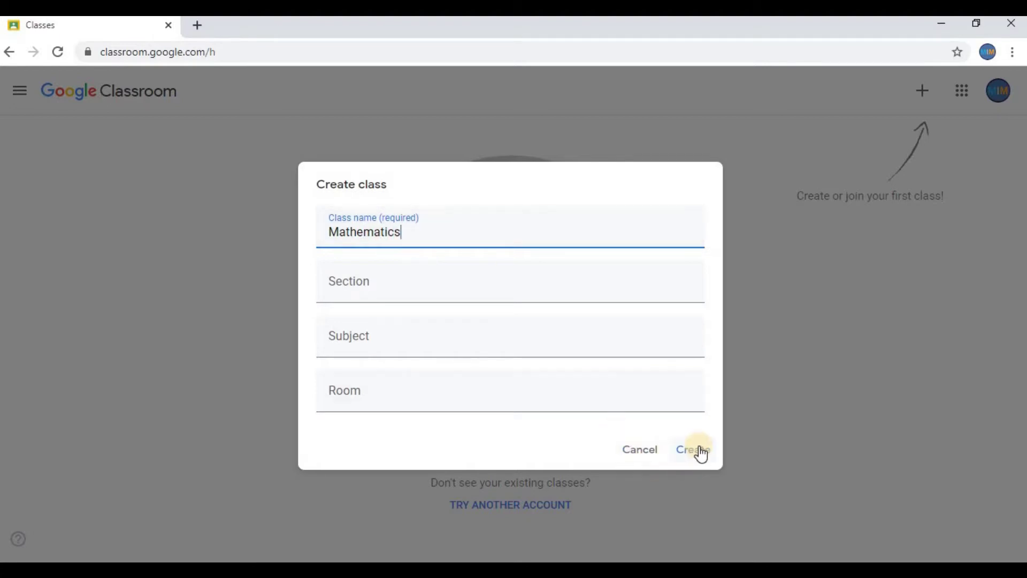
pyautogui.click(700, 451)
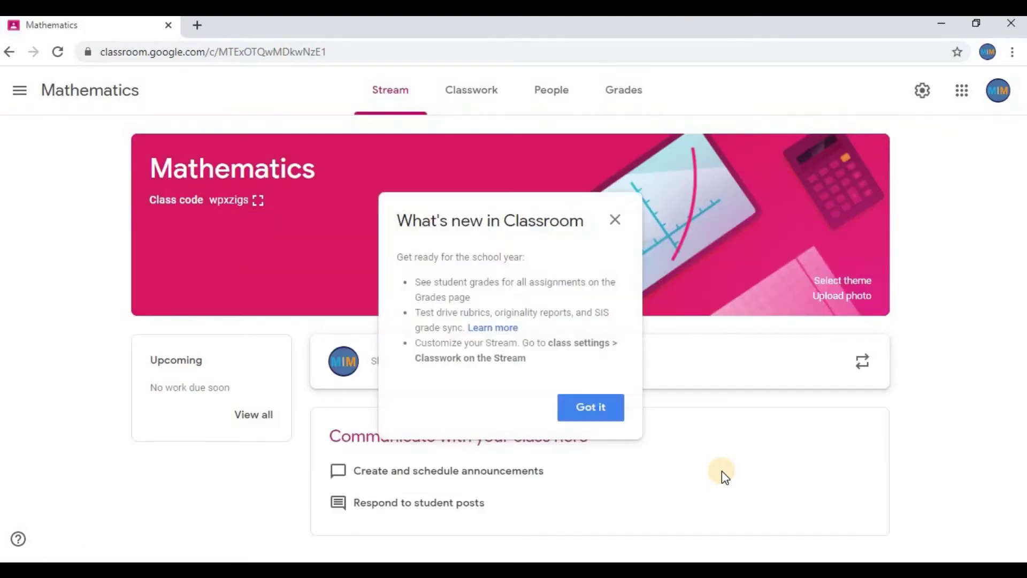
# - Dismiss the What's new notice and begin a new class announcement
pyautogui.click(602, 416)
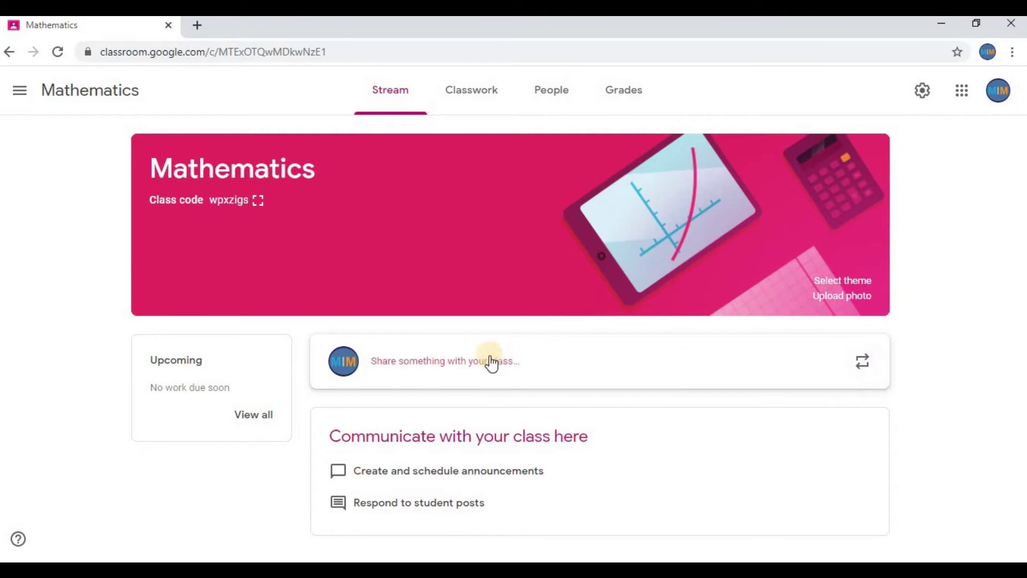
pyautogui.click(464, 369)
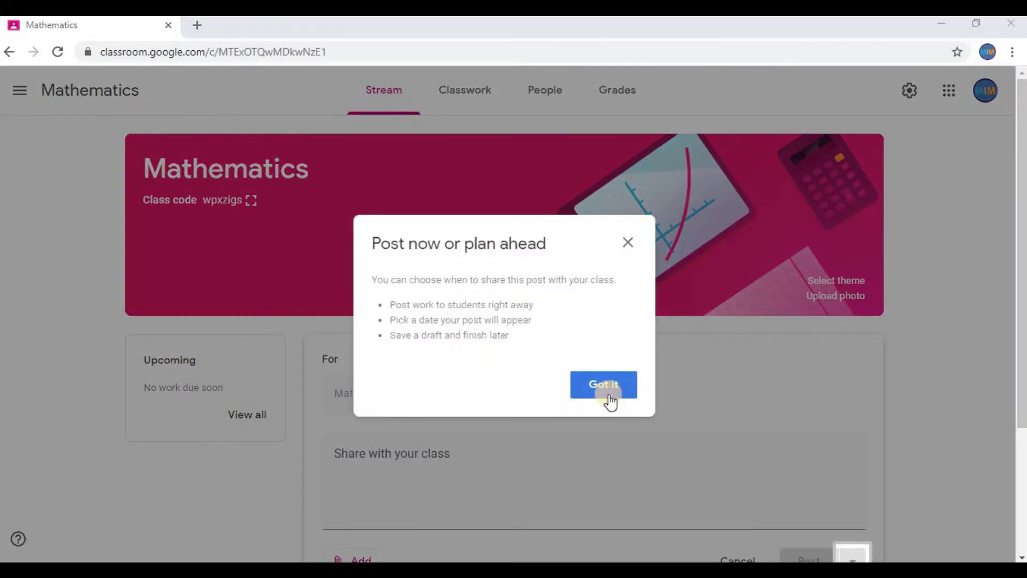
# - Post the announcement 'Welcome to the class!' to the Mathematics stream
pyautogui.click(607, 396)
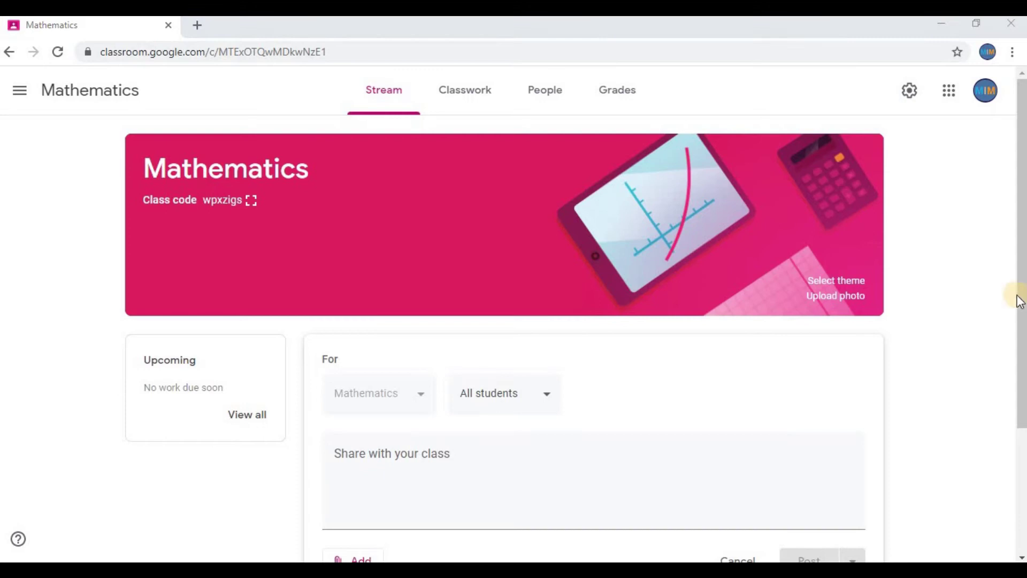
pyautogui.scroll(-2, 1019, 310)
pyautogui.scroll(-1, 1020, 309)
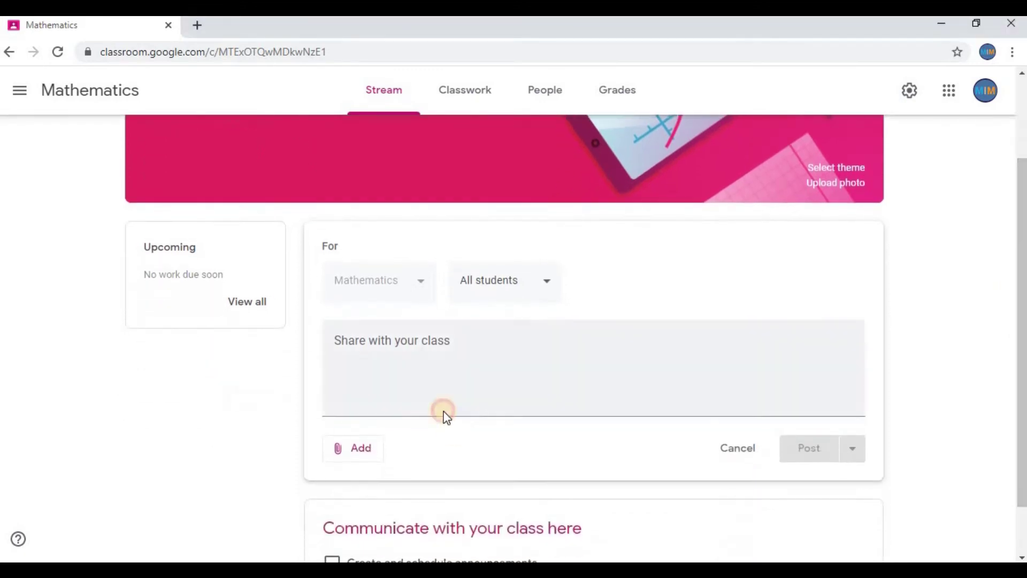
pyautogui.click(471, 347)
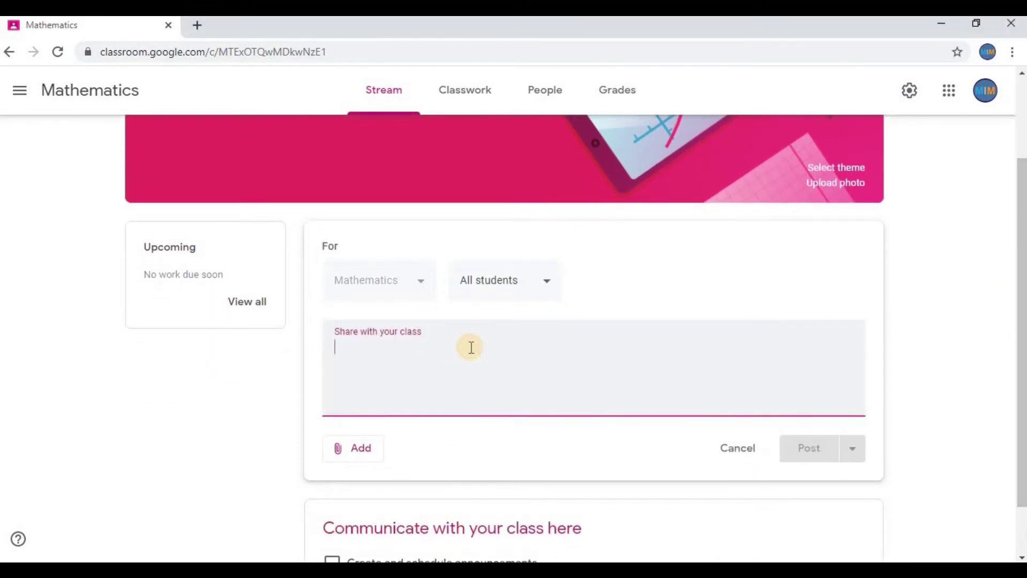
pyautogui.write('Welcome to')
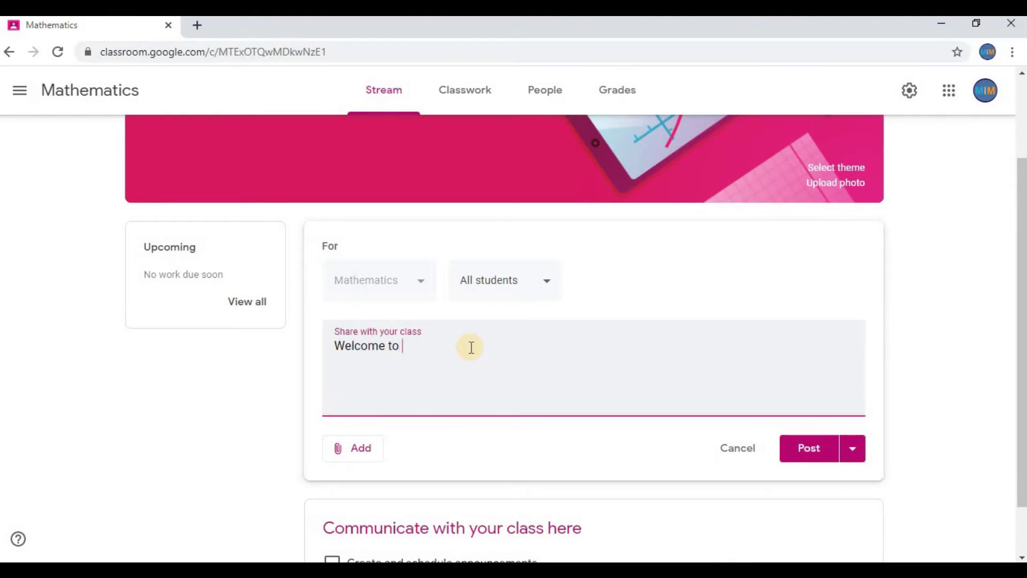
pyautogui.write('the class!')
pyautogui.click(801, 460)
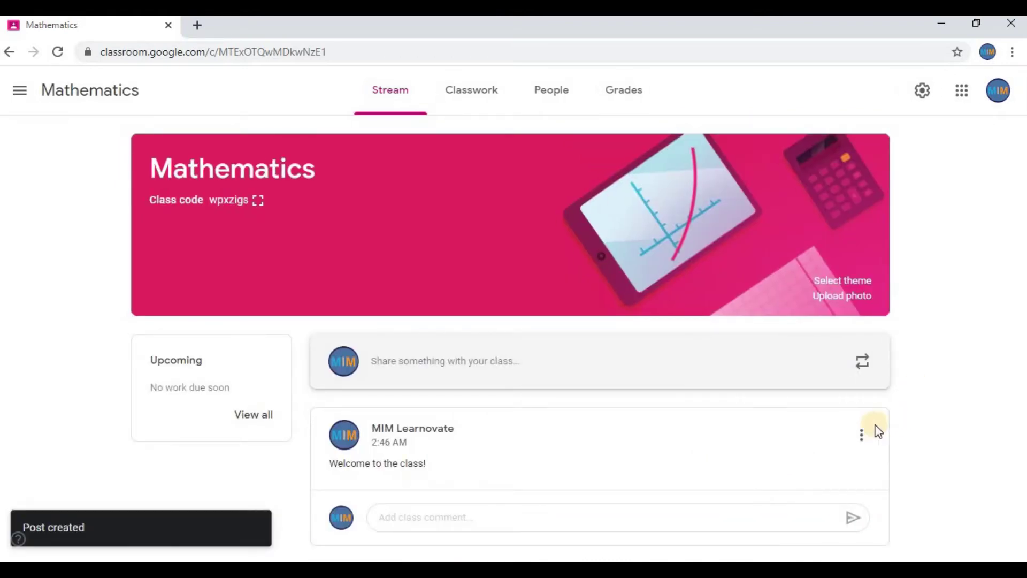
pyautogui.click(863, 436)
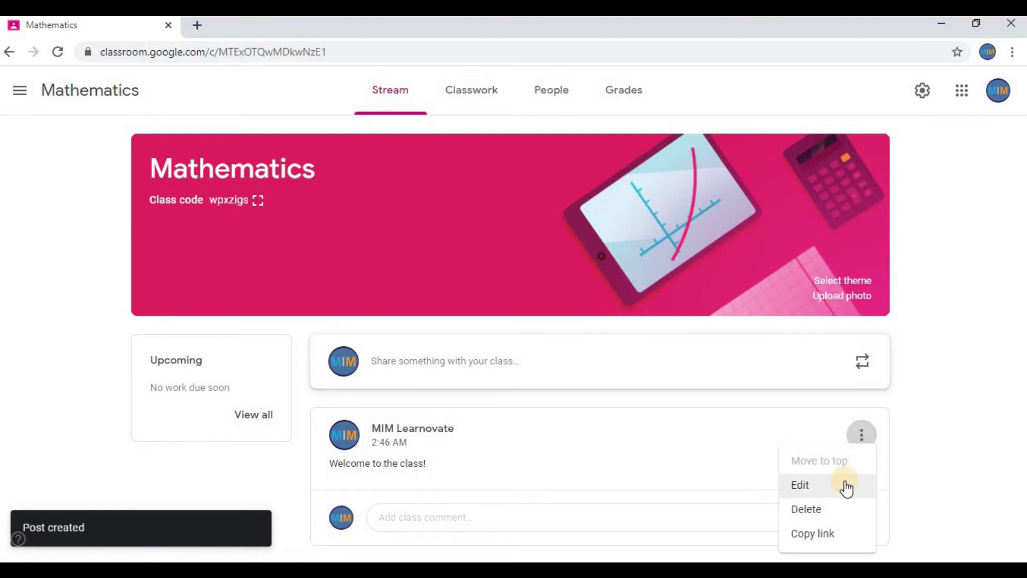
pyautogui.click(927, 350)
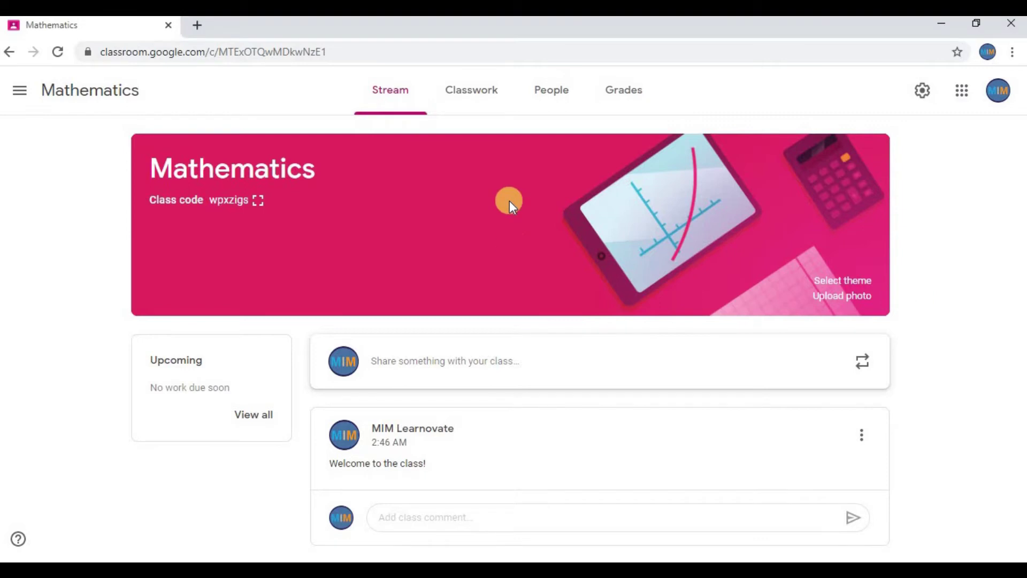
# - On the Classwork page, create a topic called 'Algebra'
pyautogui.click(470, 104)
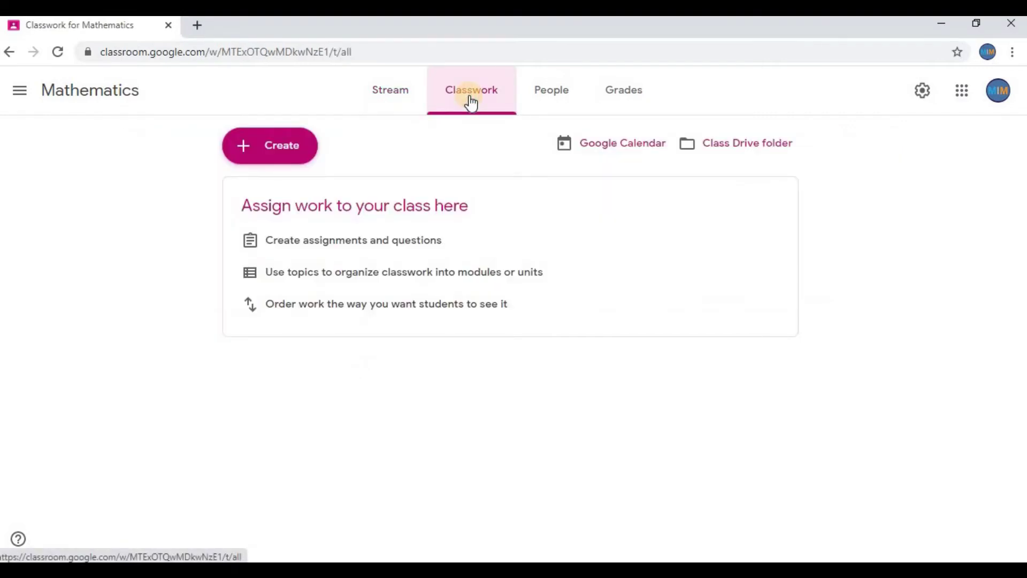
pyautogui.click(299, 155)
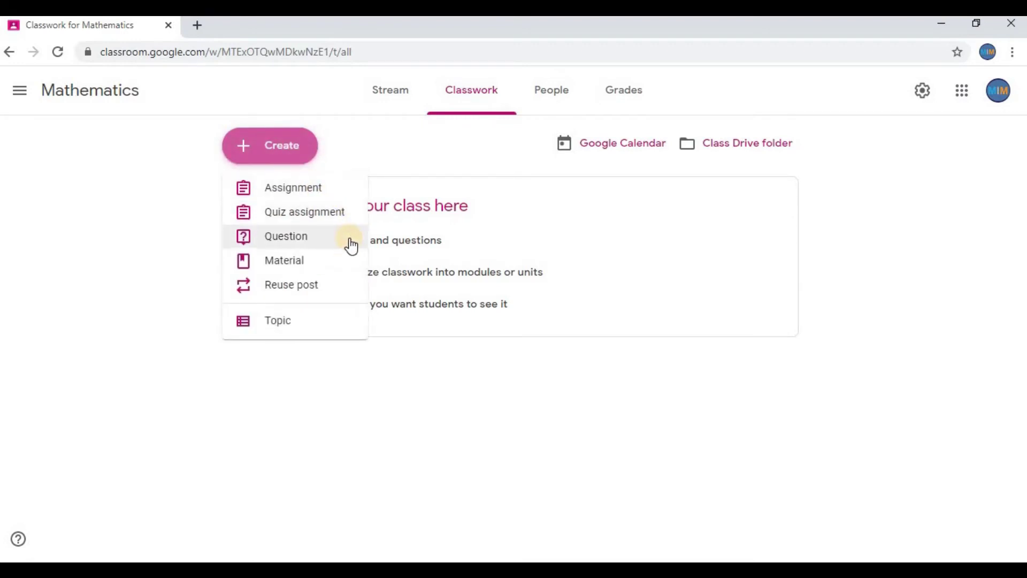
pyautogui.click(341, 337)
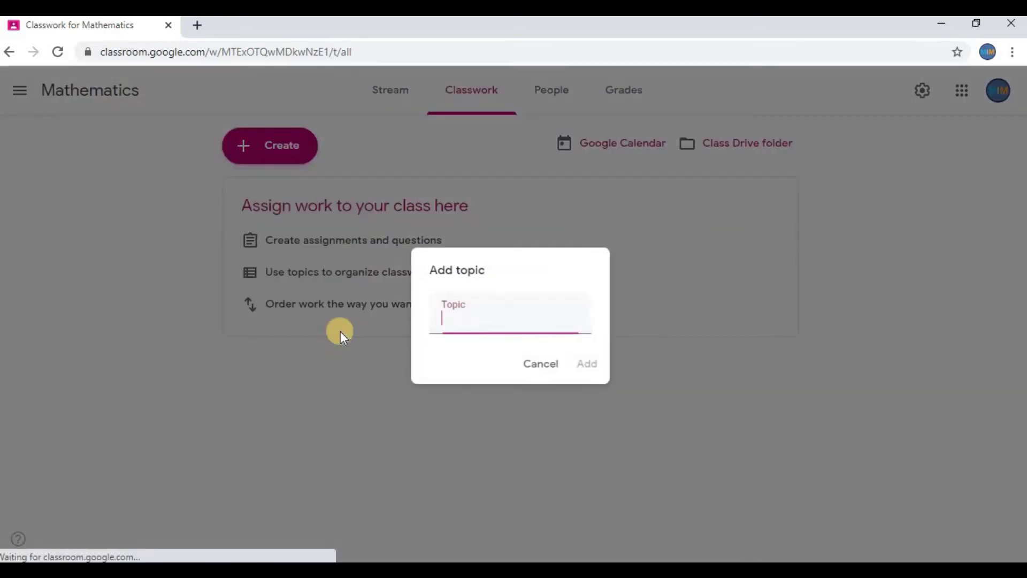
pyautogui.click(476, 321)
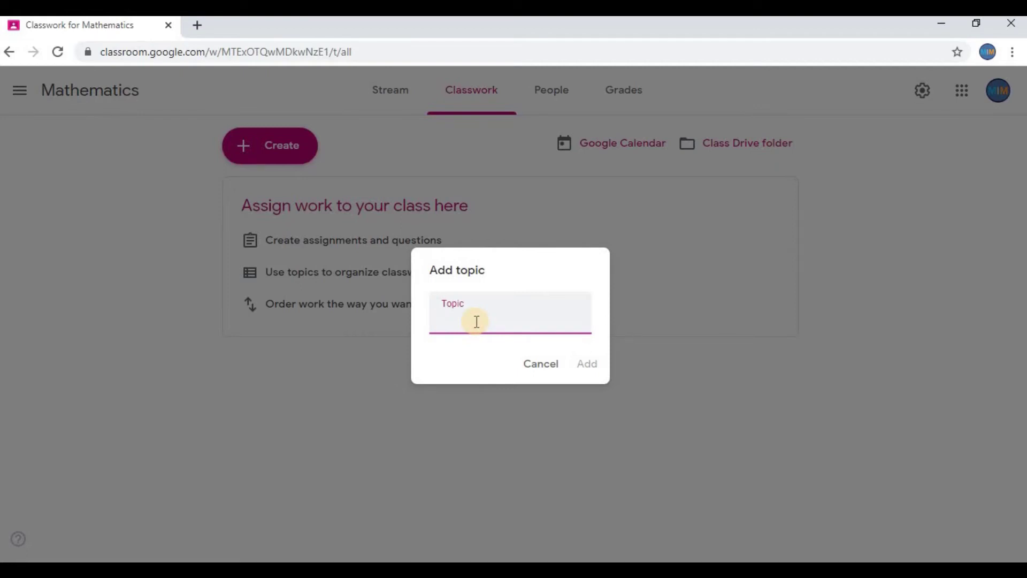
pyautogui.write('Algebra')
pyautogui.click(595, 365)
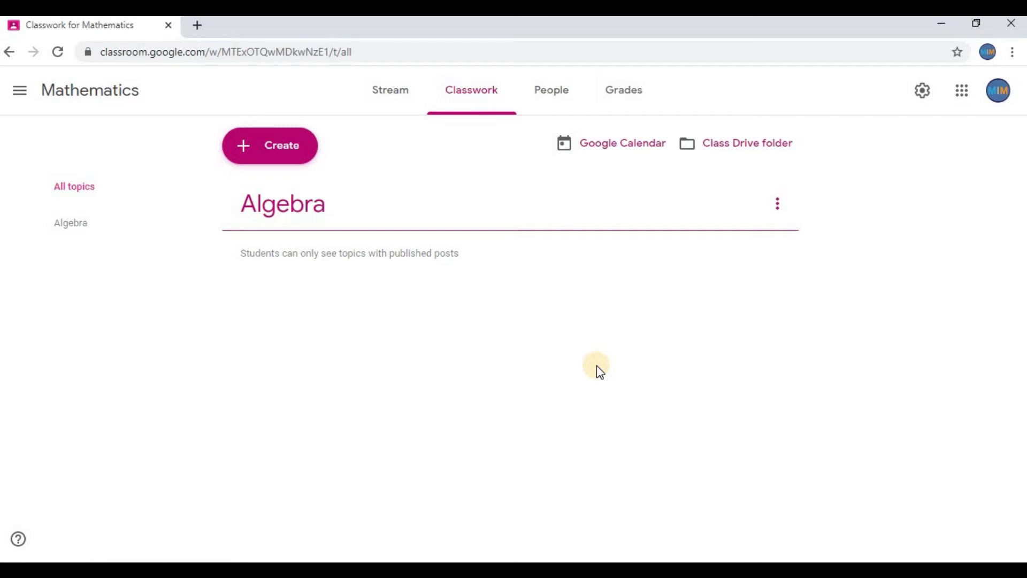
# - Add a second topic called 'Calculus' and dismiss the drag-and-drop tip
pyautogui.click(279, 156)
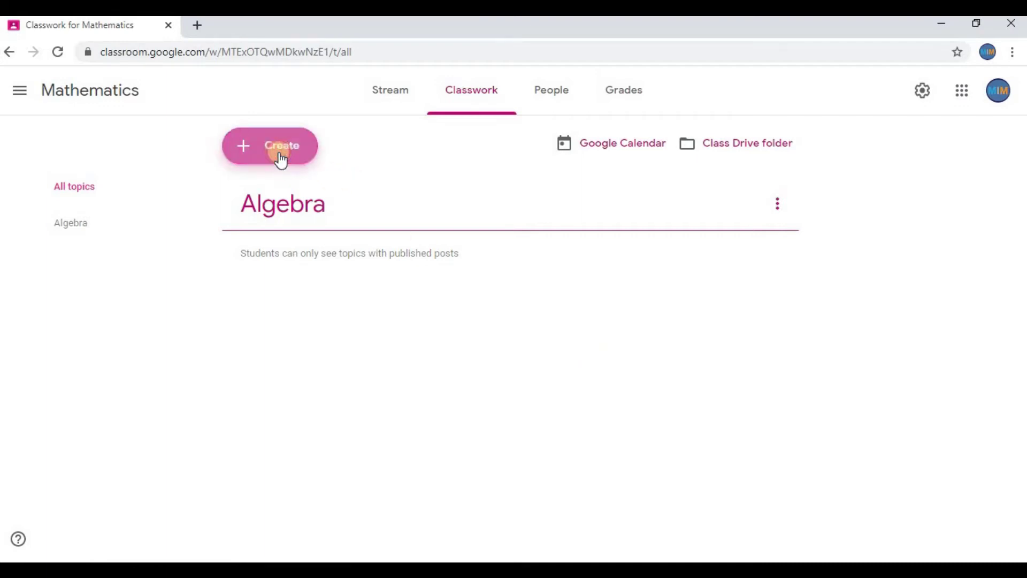
pyautogui.click(319, 320)
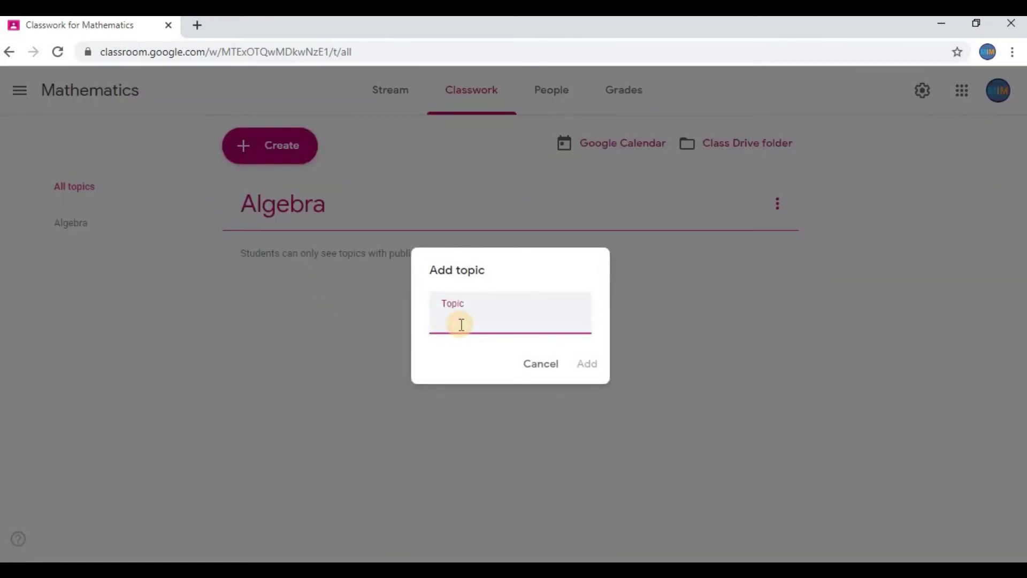
pyautogui.write('Calculus')
pyautogui.click(588, 364)
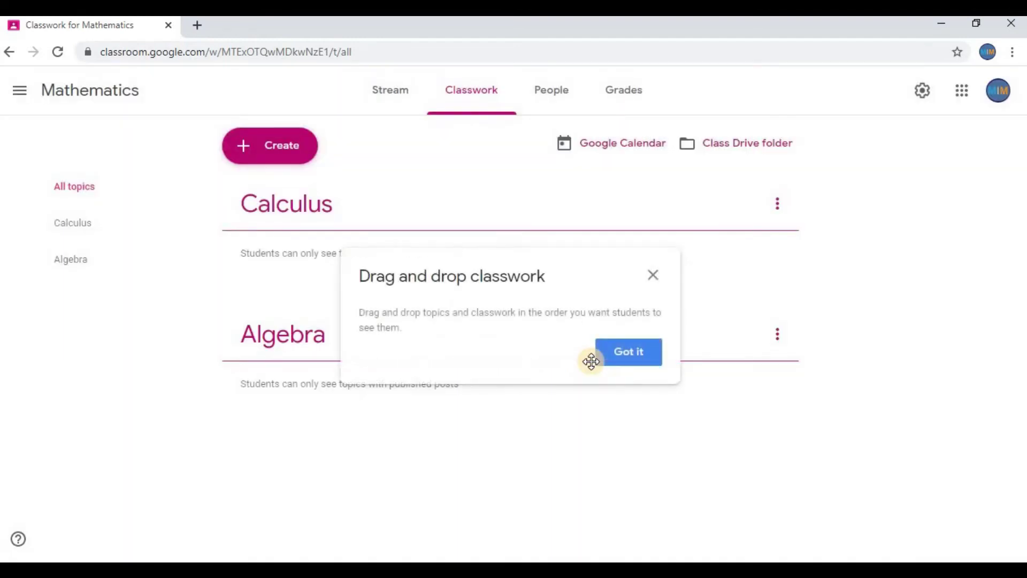
pyautogui.click(643, 354)
pyautogui.click(277, 162)
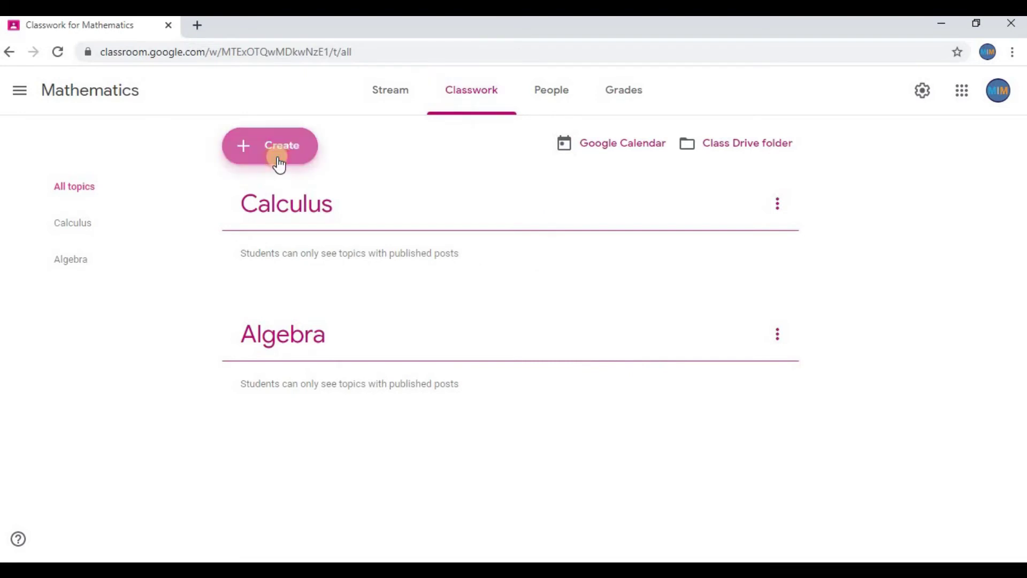
# - Start a new assignment titled 'Quadratic Equations'
pyautogui.click(308, 190)
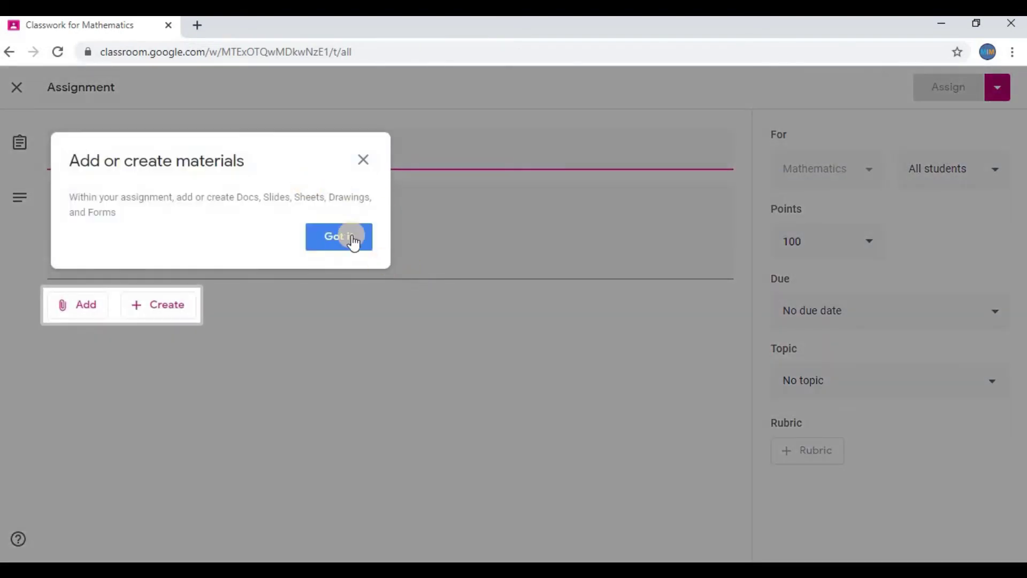
pyautogui.click(352, 236)
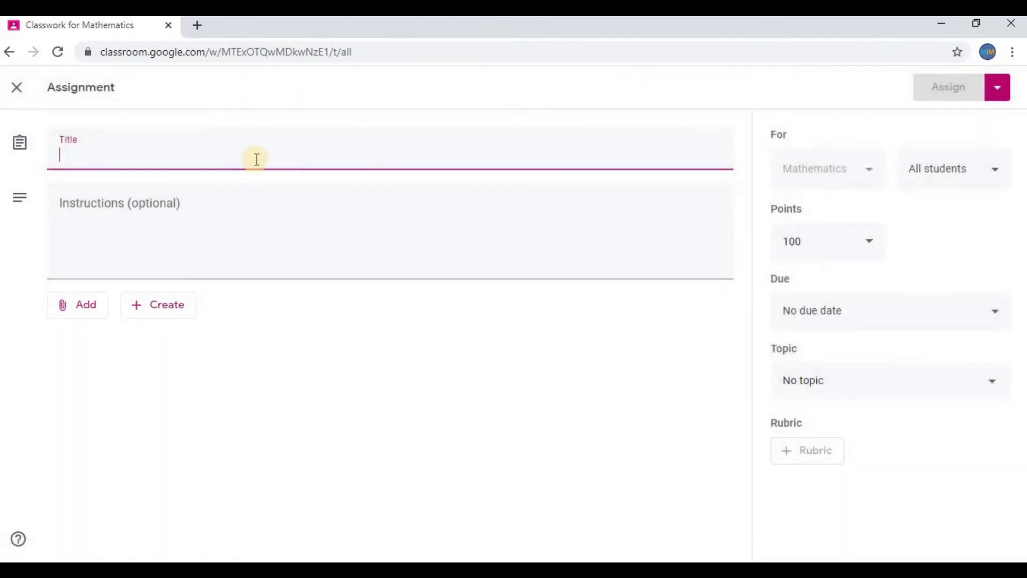
pyautogui.click(256, 155)
pyautogui.write('Quadratic Equations')
pyautogui.click(252, 224)
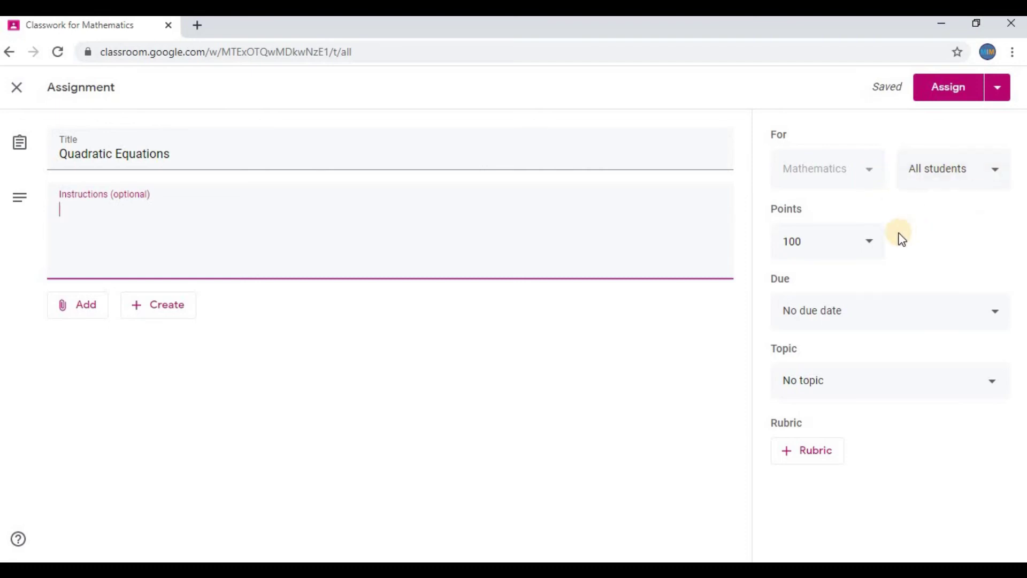
# - Set the assignment due date to Jun 14 with no due time
pyautogui.click(983, 307)
pyautogui.click(931, 370)
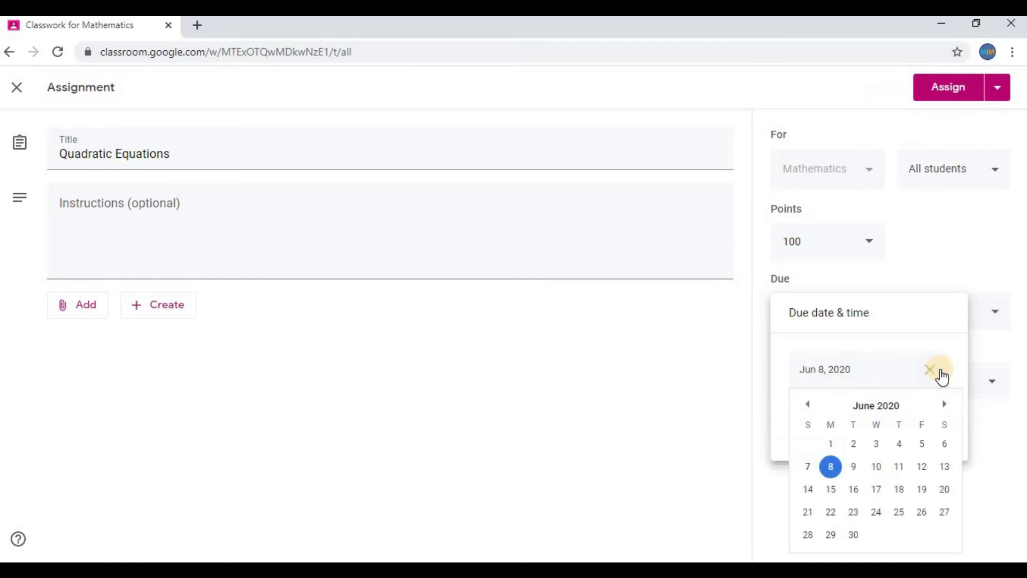
pyautogui.click(808, 488)
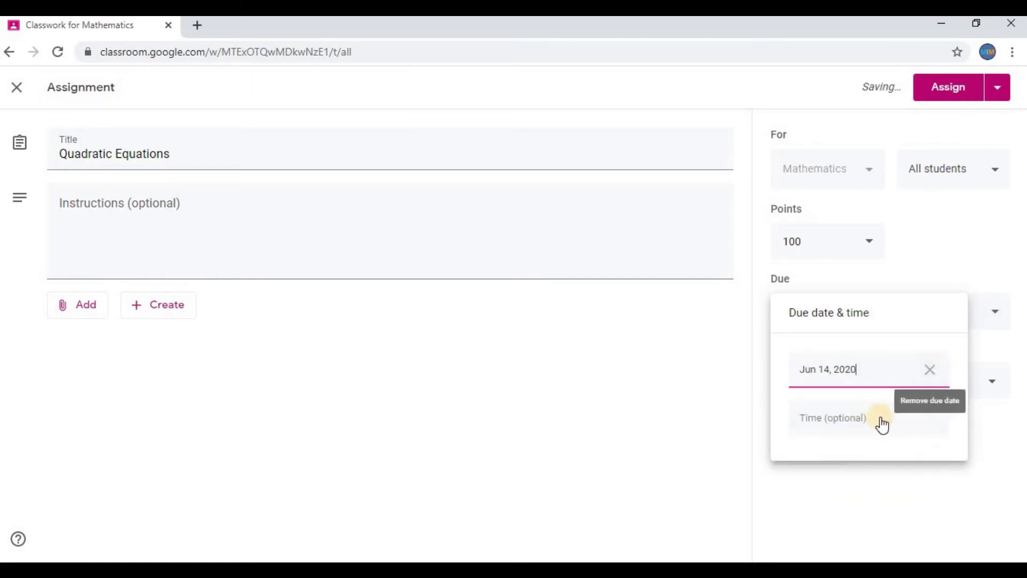
pyautogui.click(868, 420)
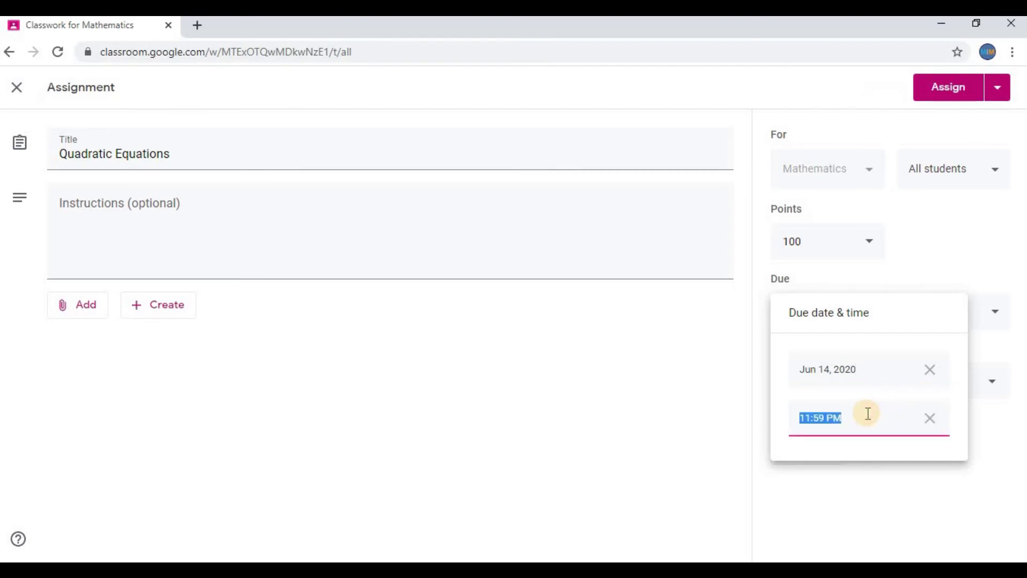
pyautogui.click(926, 423)
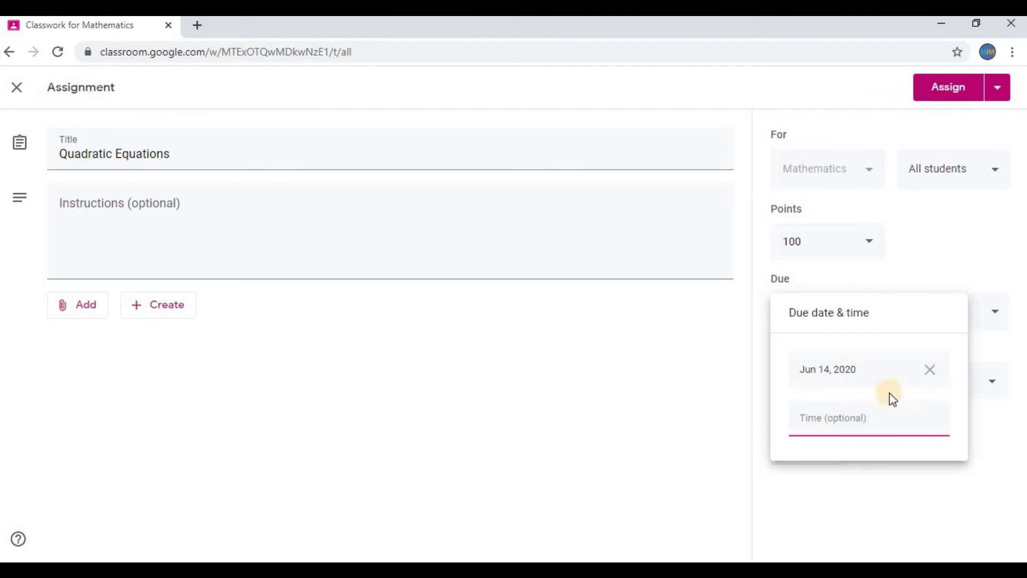
pyautogui.click(907, 314)
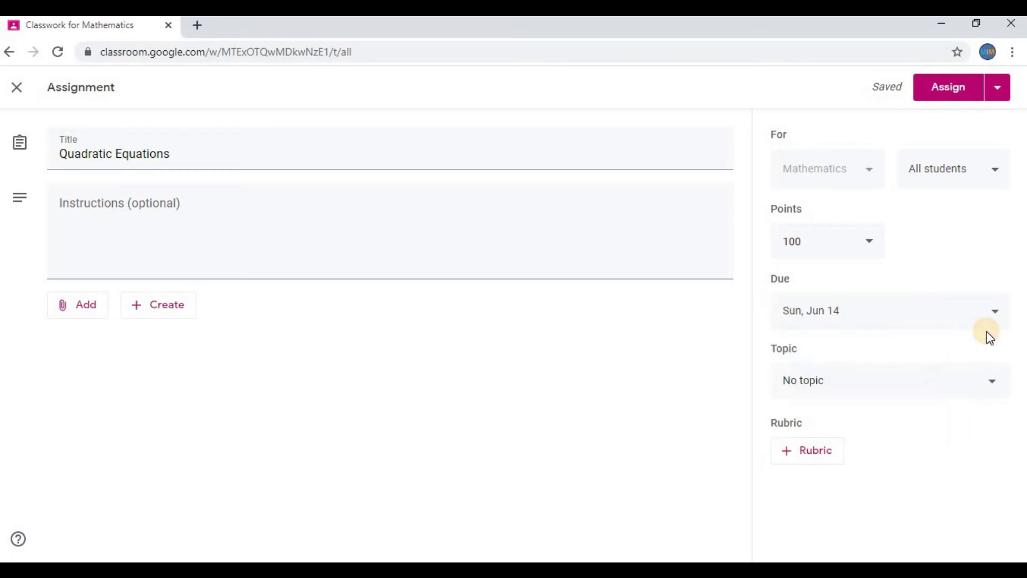
# - File the assignment under the Algebra topic and assign it
pyautogui.click(999, 391)
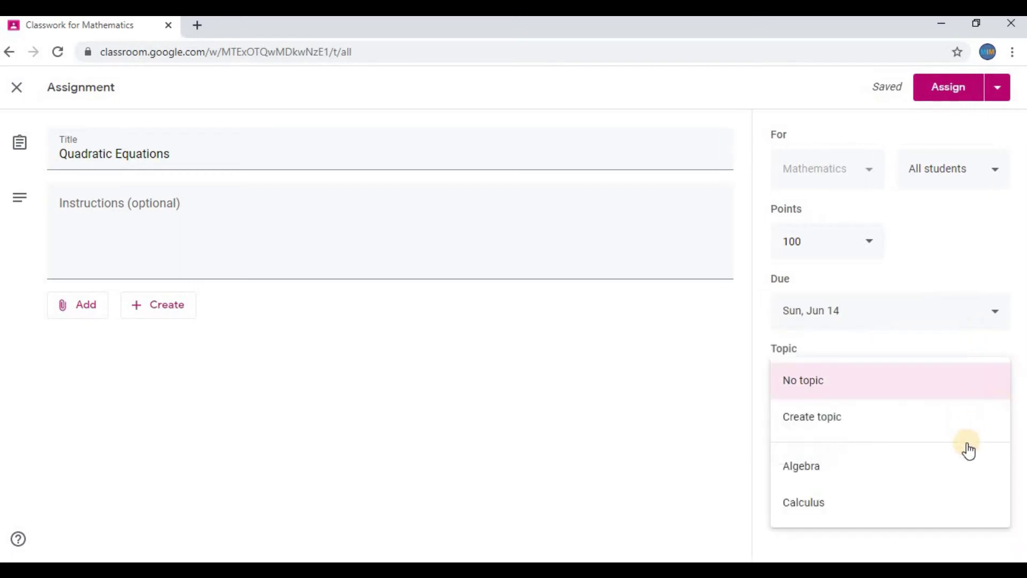
pyautogui.click(962, 474)
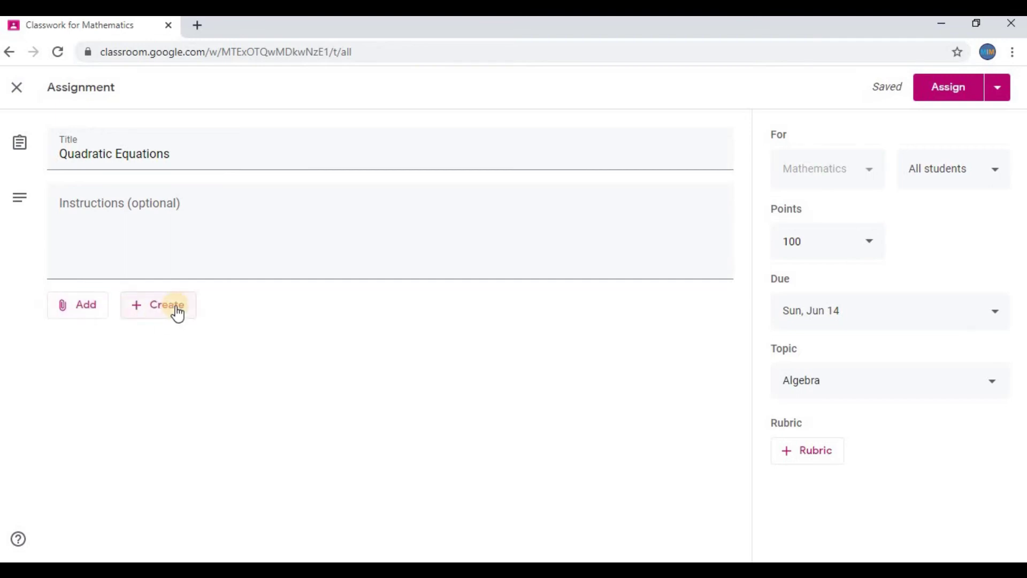
pyautogui.click(955, 91)
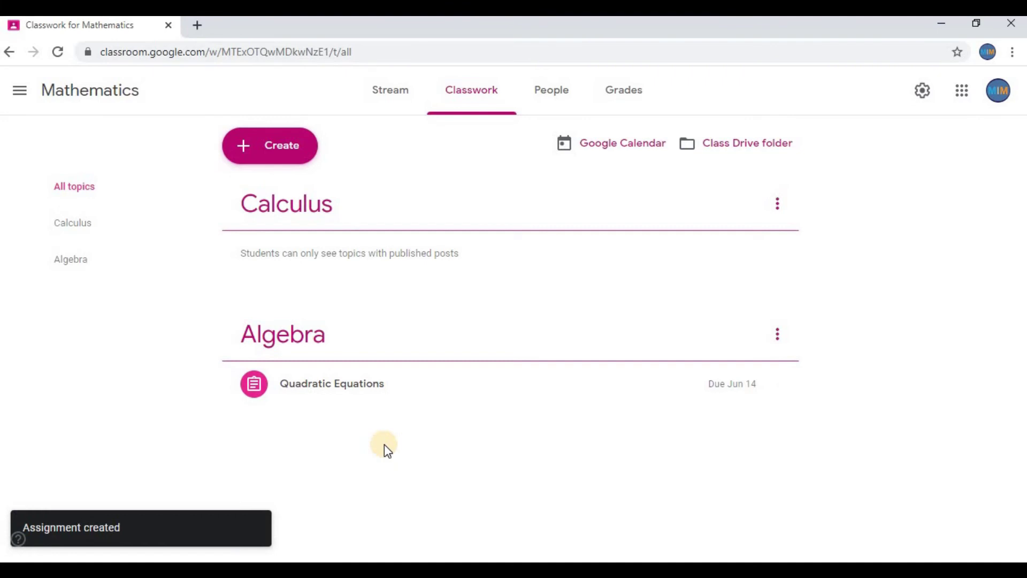
# - Draft a material titled 'Linear Programming' for all students, filed under Algebra
pyautogui.click(295, 160)
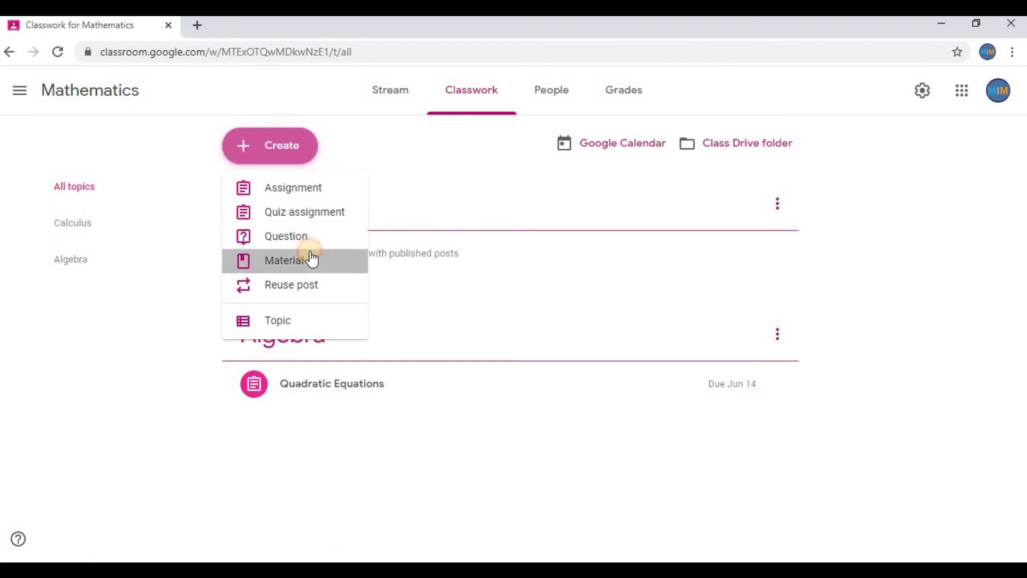
pyautogui.click(312, 259)
pyautogui.click(275, 148)
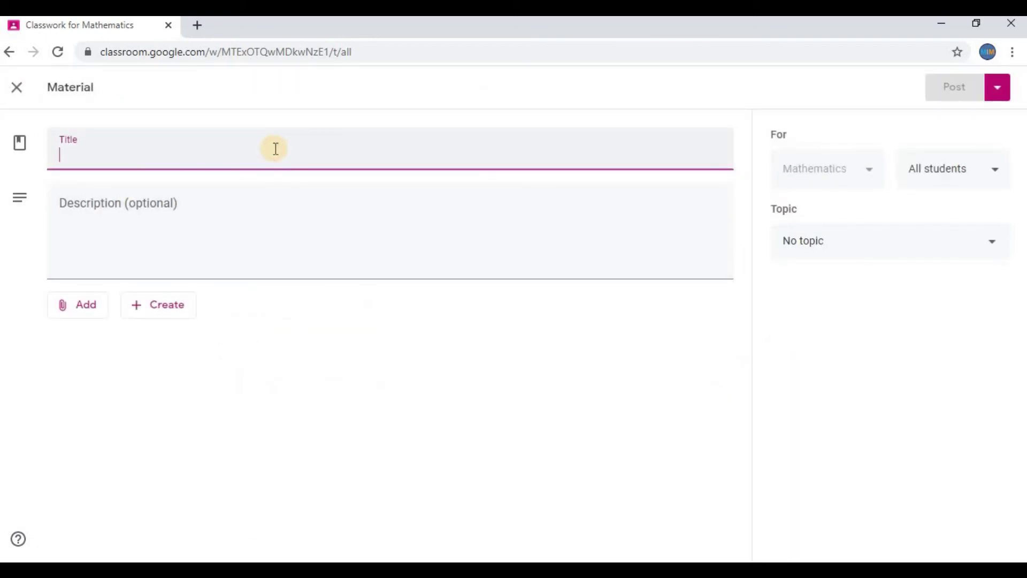
pyautogui.write('Linear Programming')
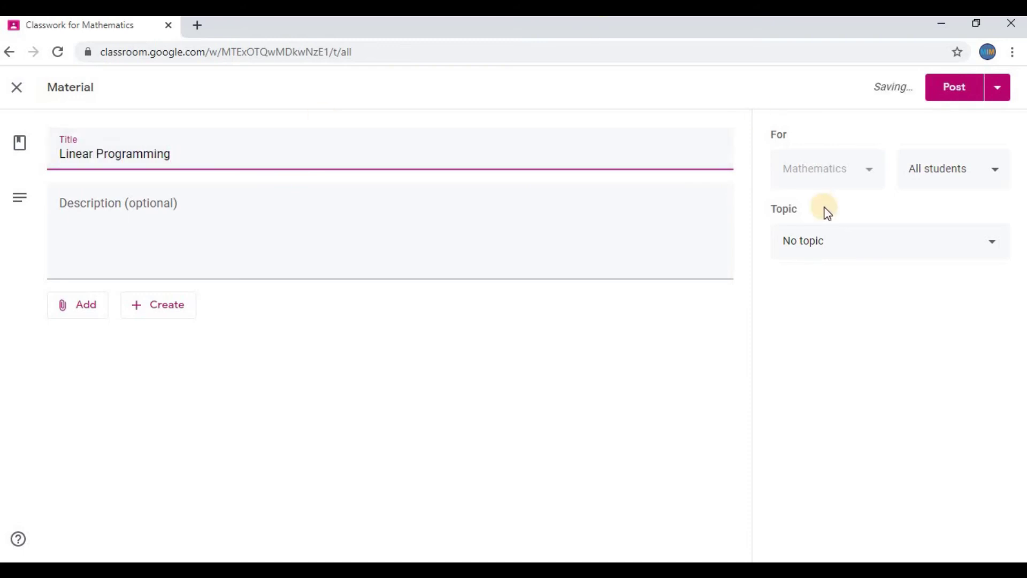
pyautogui.click(967, 170)
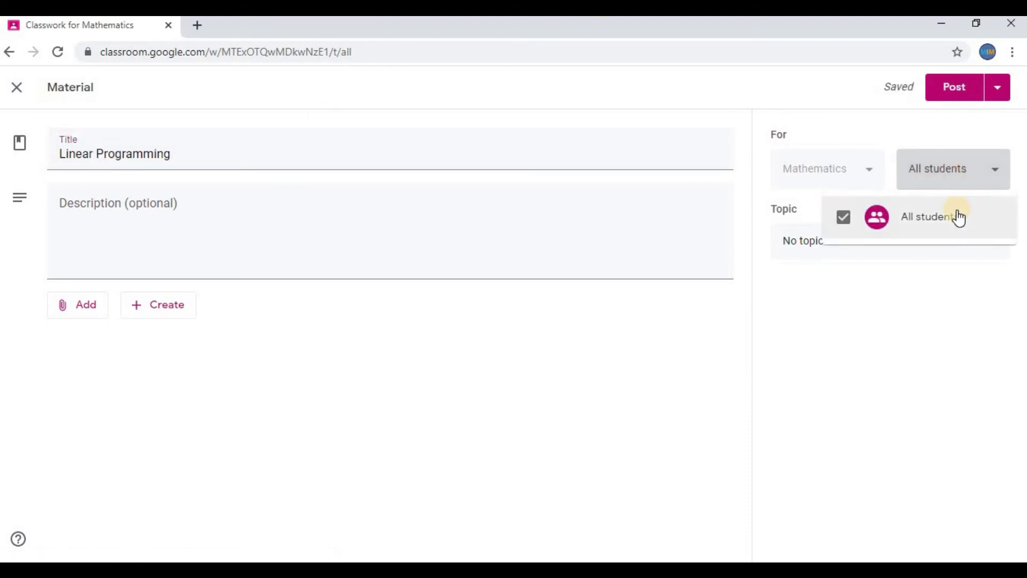
pyautogui.click(892, 286)
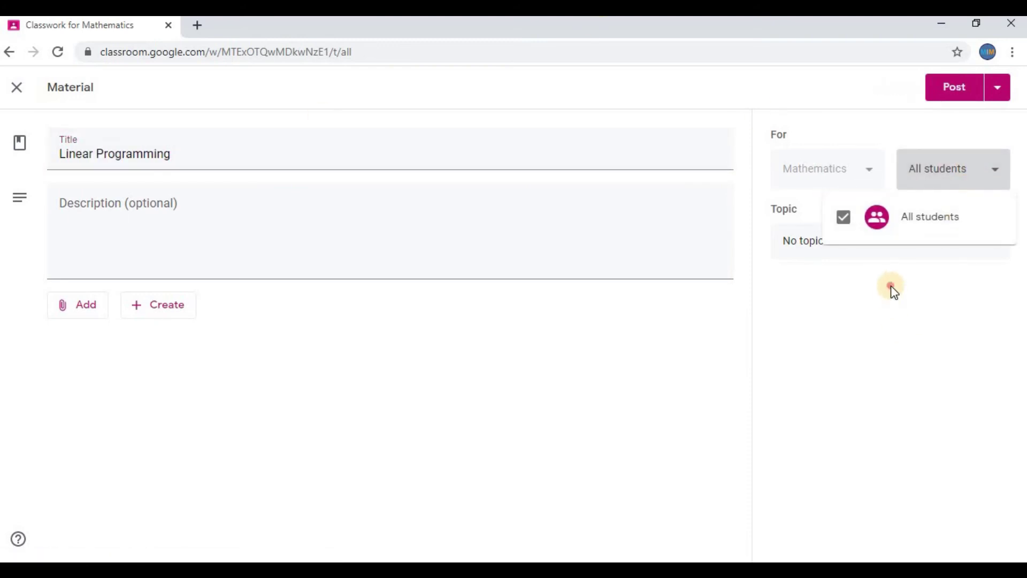
pyautogui.click(920, 249)
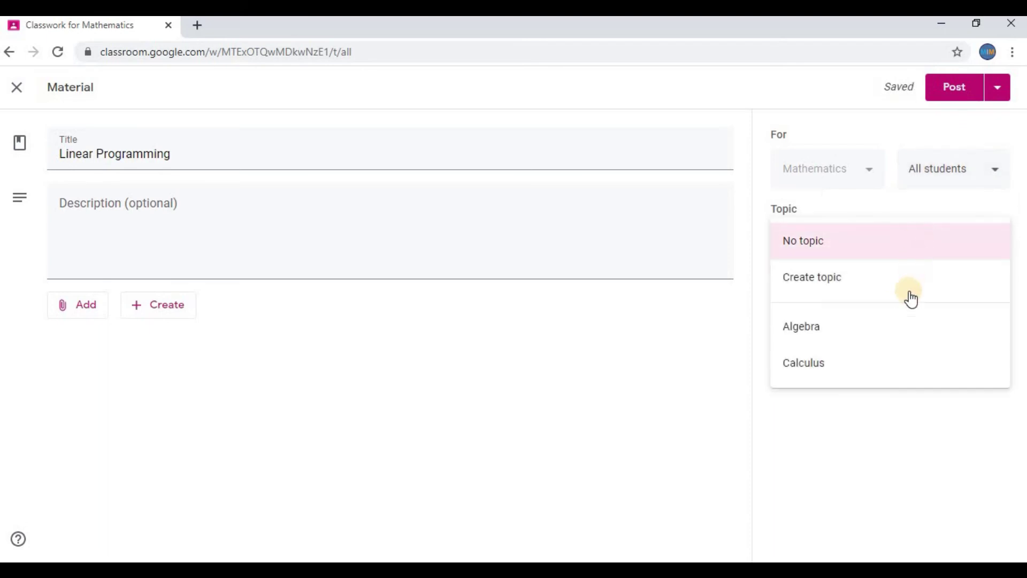
pyautogui.click(908, 337)
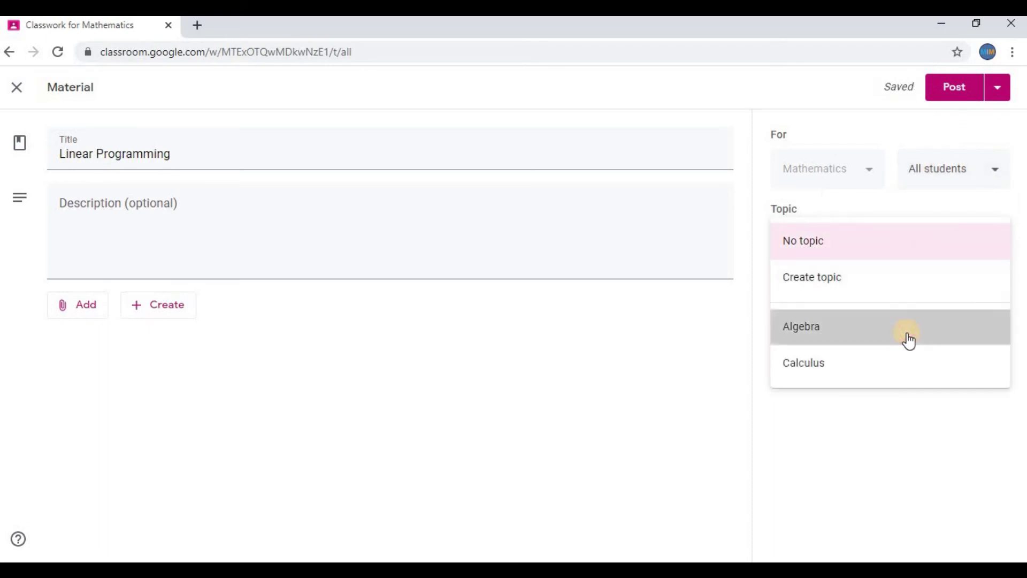
pyautogui.click(76, 313)
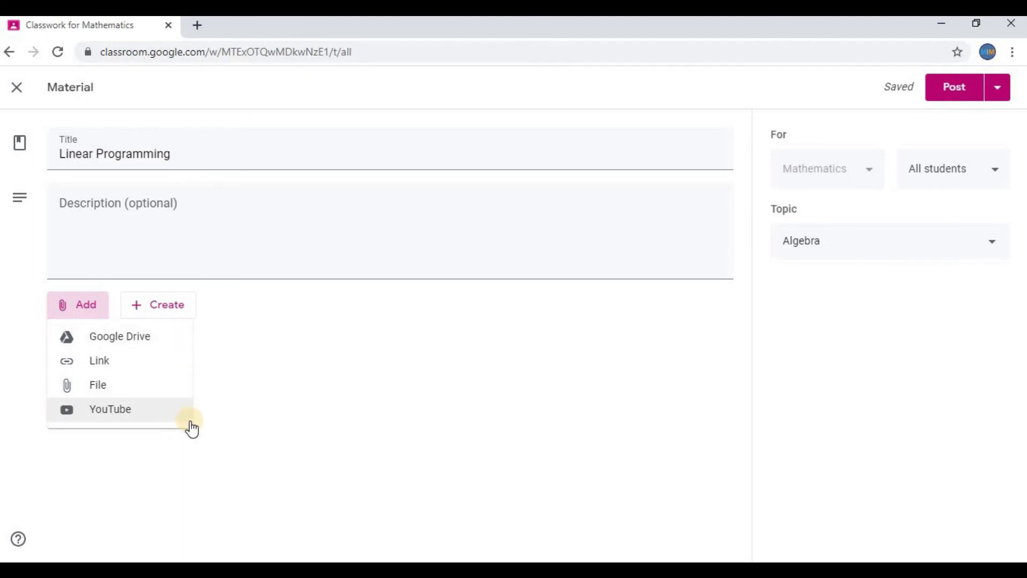
# - Search Google for linear programming and copy the Wikipedia article's URL
pyautogui.click(248, 383)
pyautogui.hotkey('ctrl', 't')
pyautogui.write('google.com')
pyautogui.press('Return')
pyautogui.write('linear')
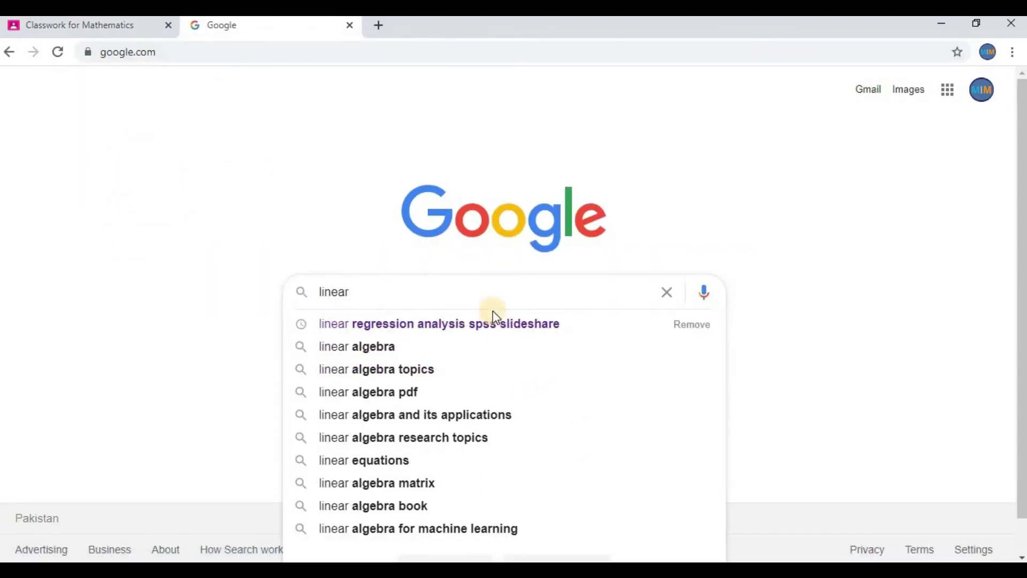
pyautogui.write(' pro')
pyautogui.click(500, 323)
pyautogui.click(268, 225)
pyautogui.click(266, 54)
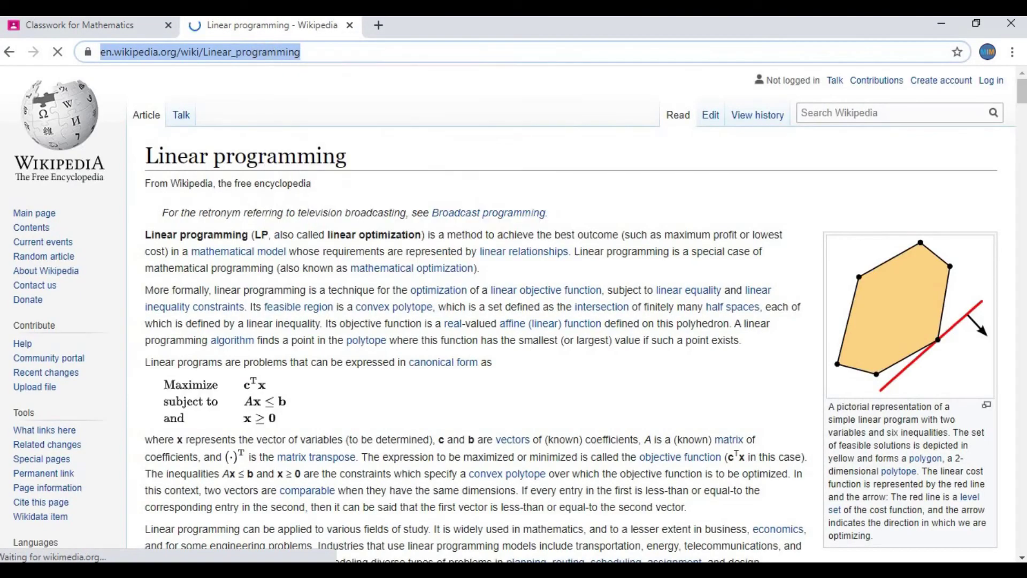
pyautogui.hotkey('ctrl', 'c')
# - Attach the copied Wikipedia URL as a link to the Linear Programming material
pyautogui.click(80, 25)
pyautogui.click(78, 305)
pyautogui.click(99, 360)
pyautogui.rightClick(466, 318)
pyautogui.click(523, 204)
pyautogui.click(573, 367)
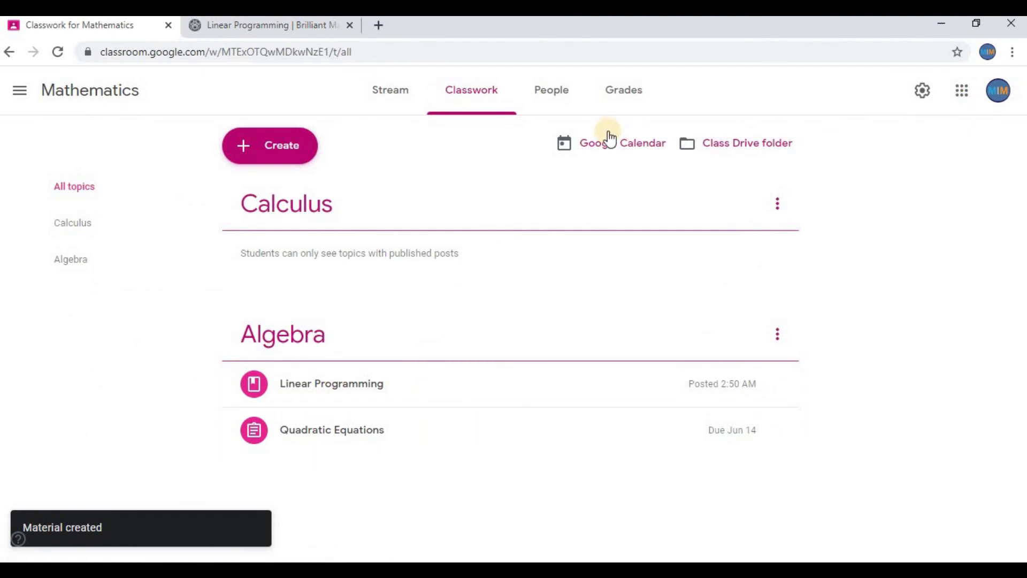
# - On the People page, invite one student by their e-mail address
pyautogui.click(559, 100)
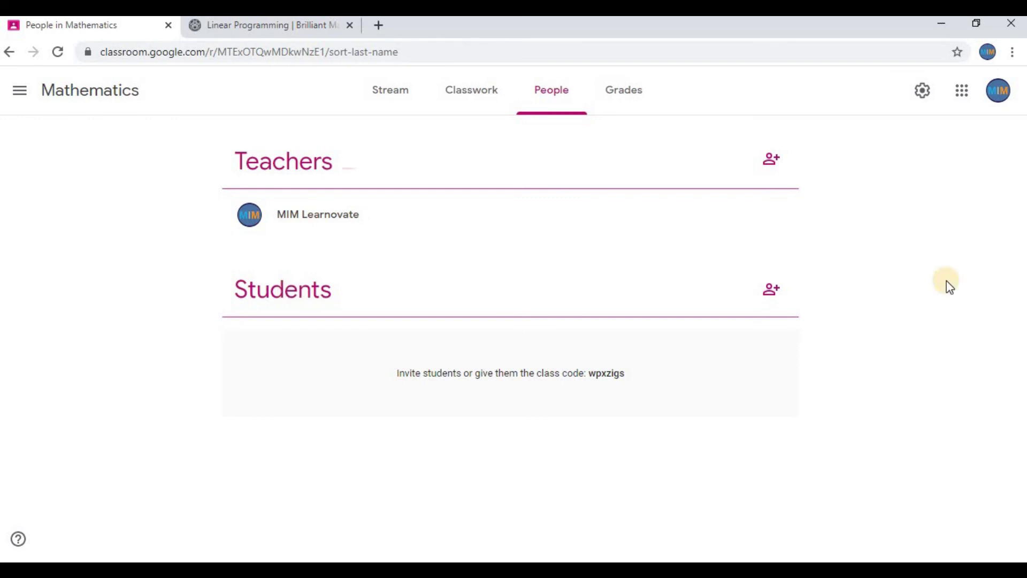
pyautogui.click(773, 290)
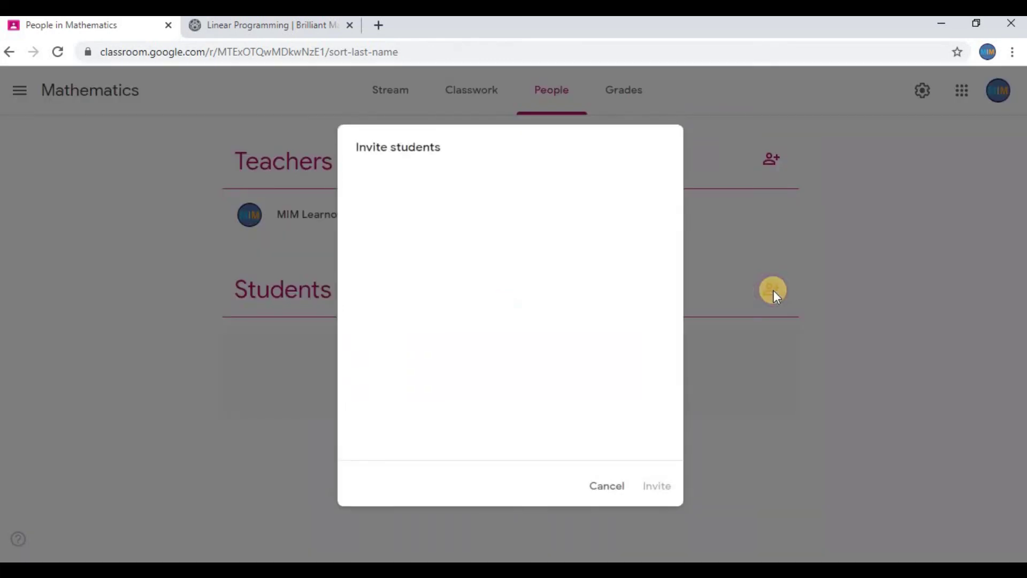
pyautogui.click(481, 250)
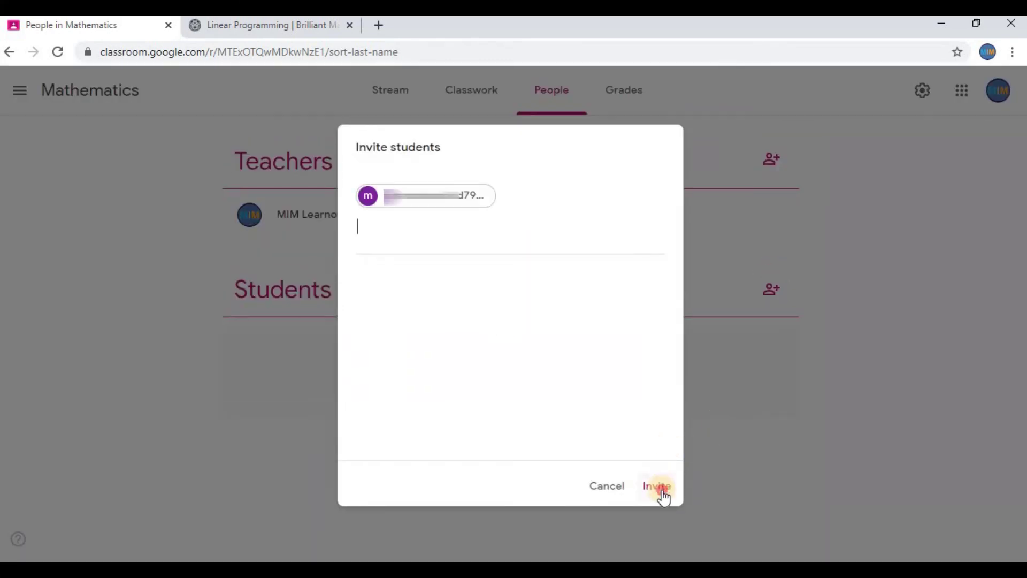
pyautogui.click(663, 488)
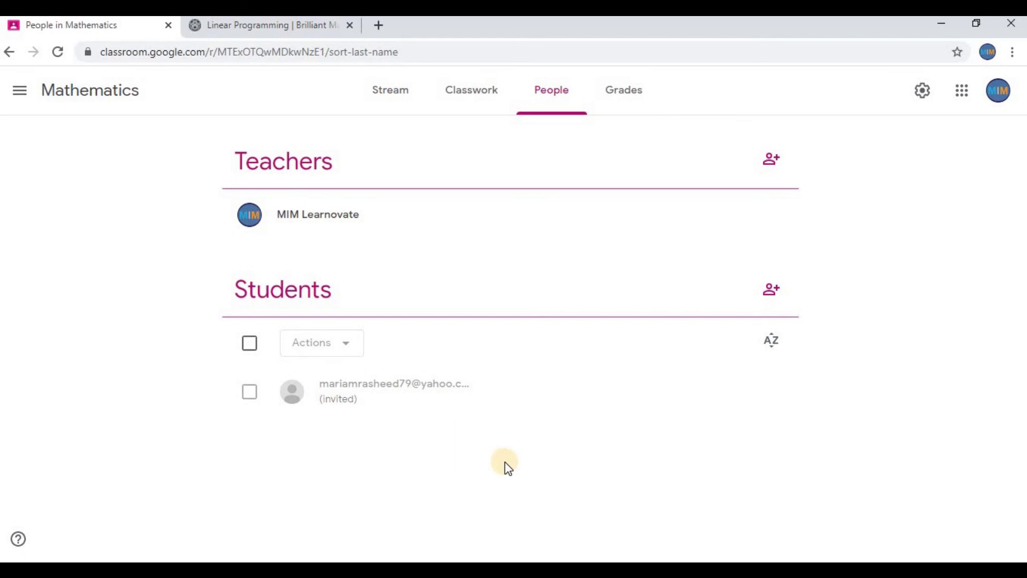
# - Invite the suggested teacher address as a co-teacher of Mathematics
pyautogui.click(784, 169)
pyautogui.write('m')
pyautogui.click(490, 343)
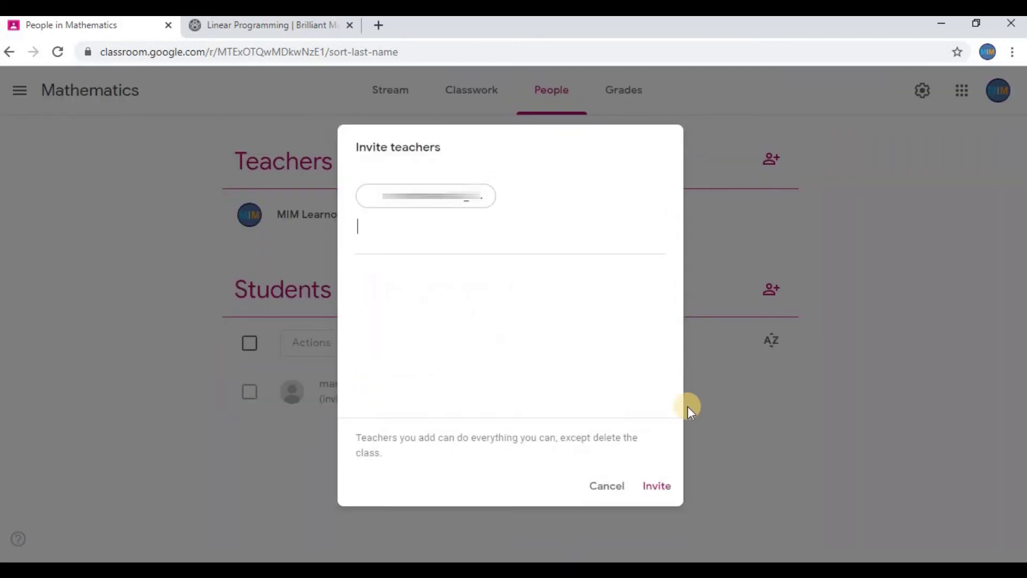
pyautogui.click(654, 487)
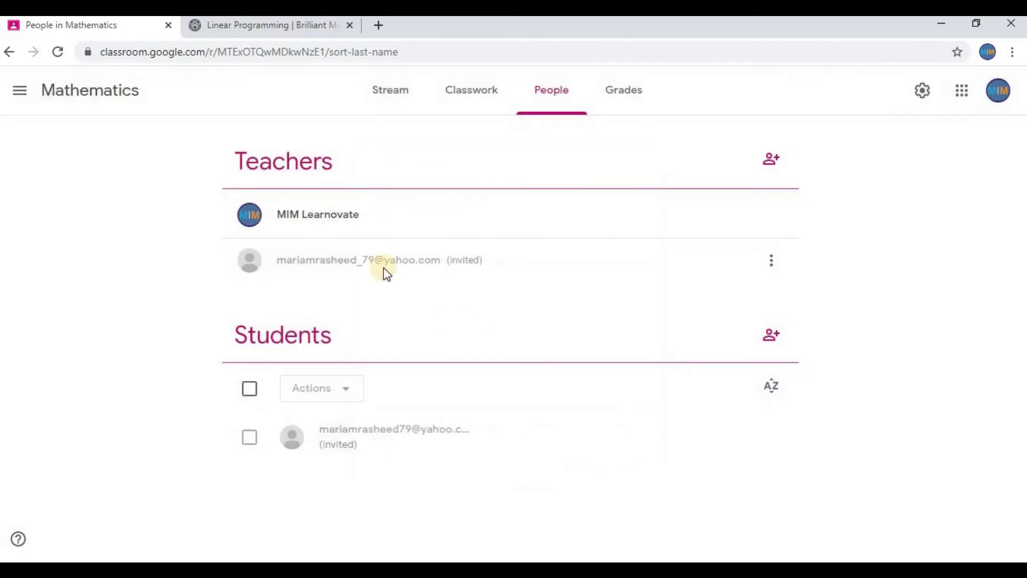
# - Remove the invited co-teacher and switch to the Grades page
pyautogui.click(772, 263)
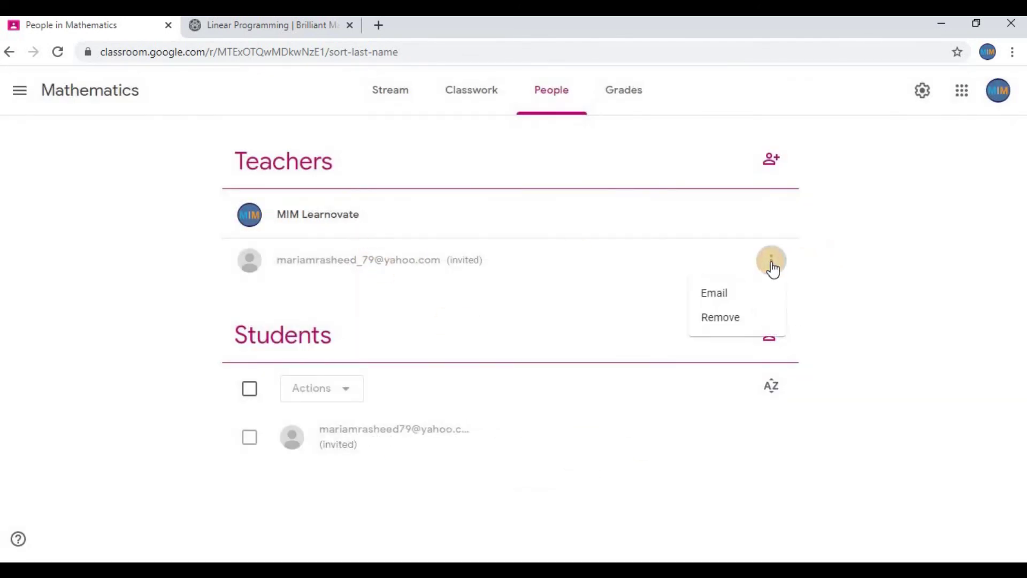
pyautogui.click(767, 317)
pyautogui.click(620, 89)
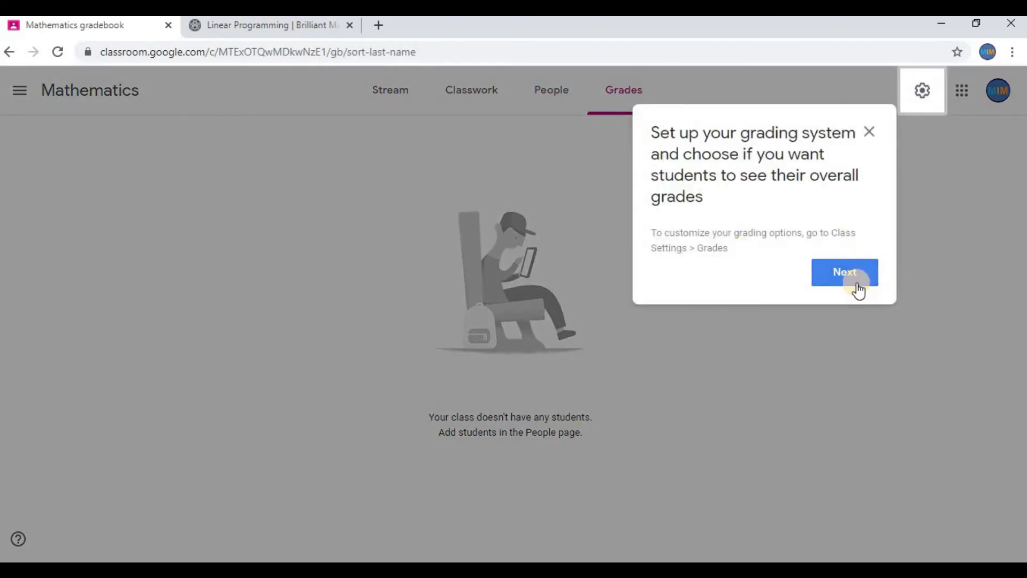
# - Dismiss the grading setup tip, then copy the Mathematics class code from its enlarged display
pyautogui.click(860, 286)
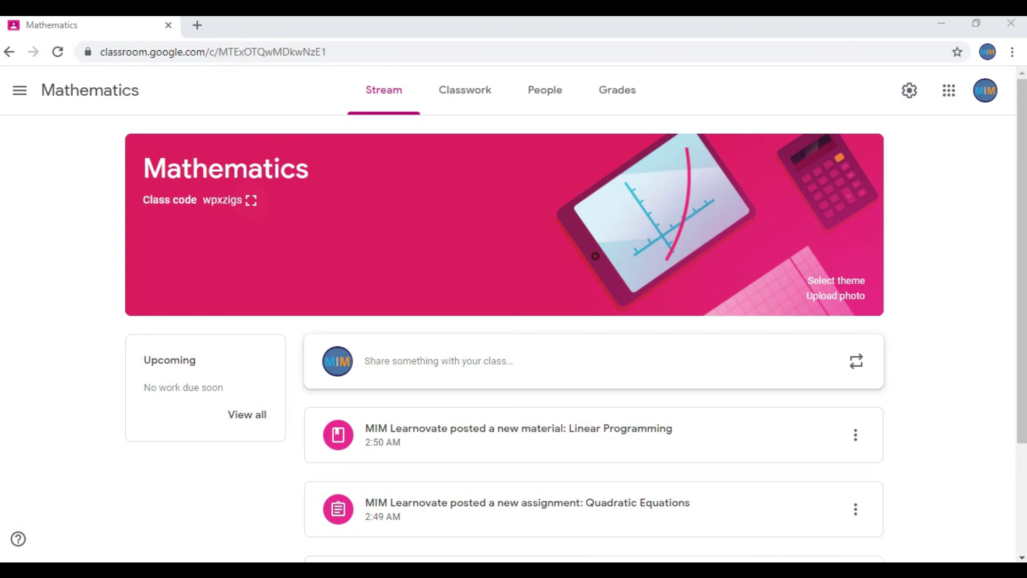
pyautogui.click(251, 201)
pyautogui.moveTo(680, 321); pyautogui.dragTo(329, 321)
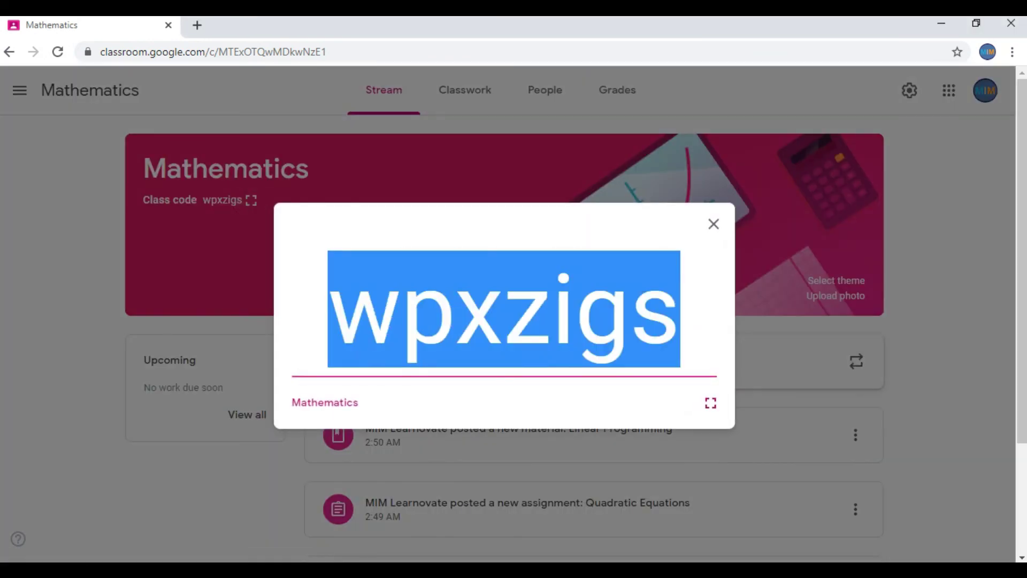
pyautogui.rightClick(397, 324)
pyautogui.click(425, 335)
pyautogui.press('Escape')
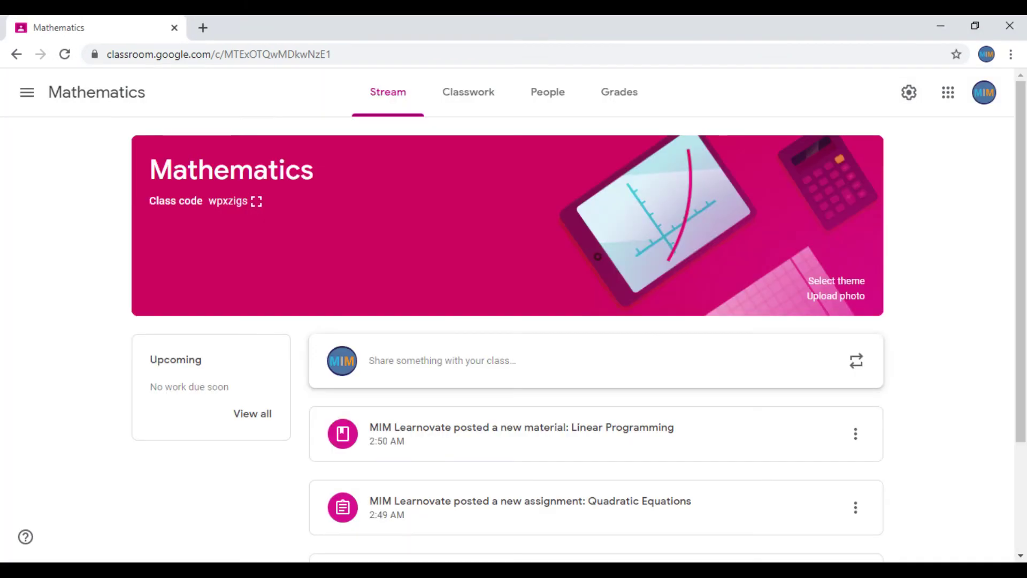